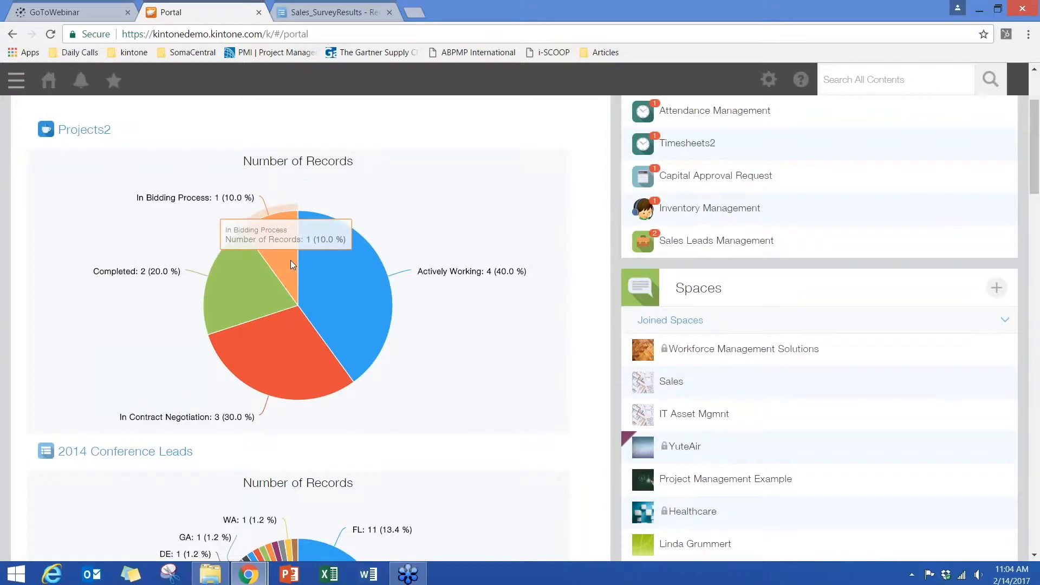
- Review the Actively Working project records behind the Projects2 pie chart, and return to the portal
{"action": "scroll", "coordinate": [290, 265], "scroll_direction": "up", "scroll_amount": 1}
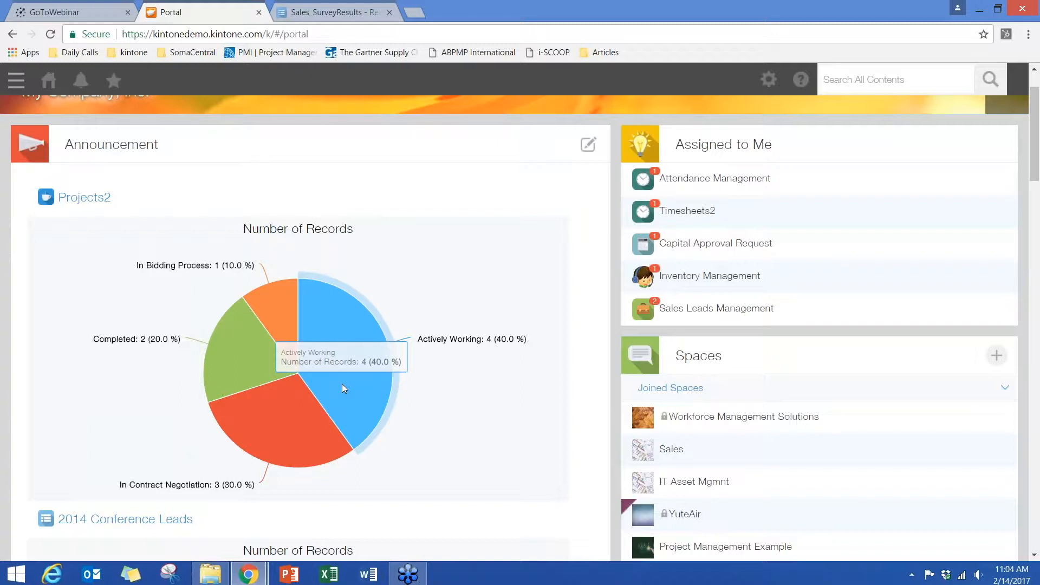
{"action": "left_click", "coordinate": [329, 321]}
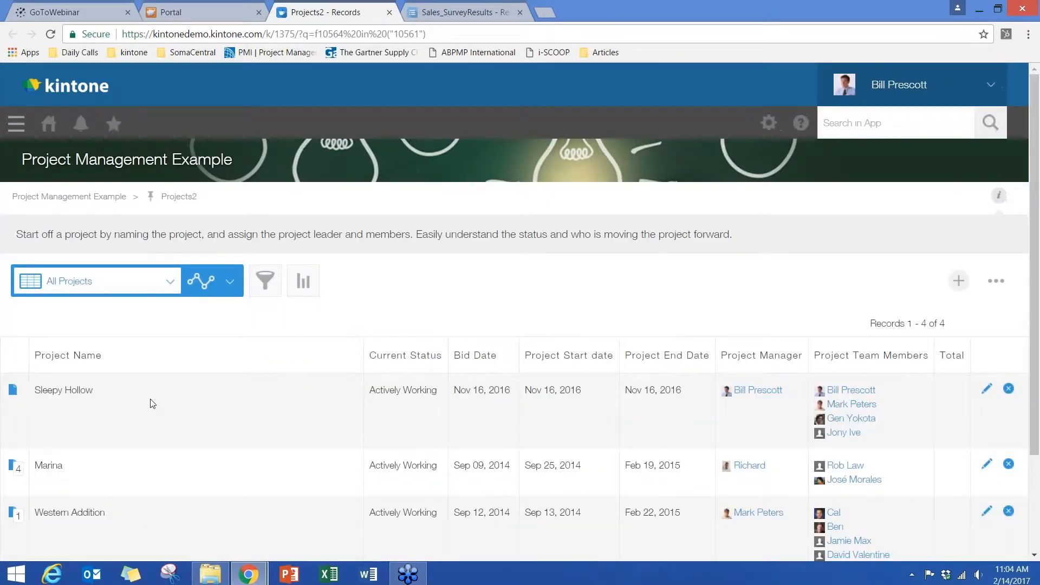
{"action": "scroll", "coordinate": [152, 404], "scroll_direction": "down", "scroll_amount": 2}
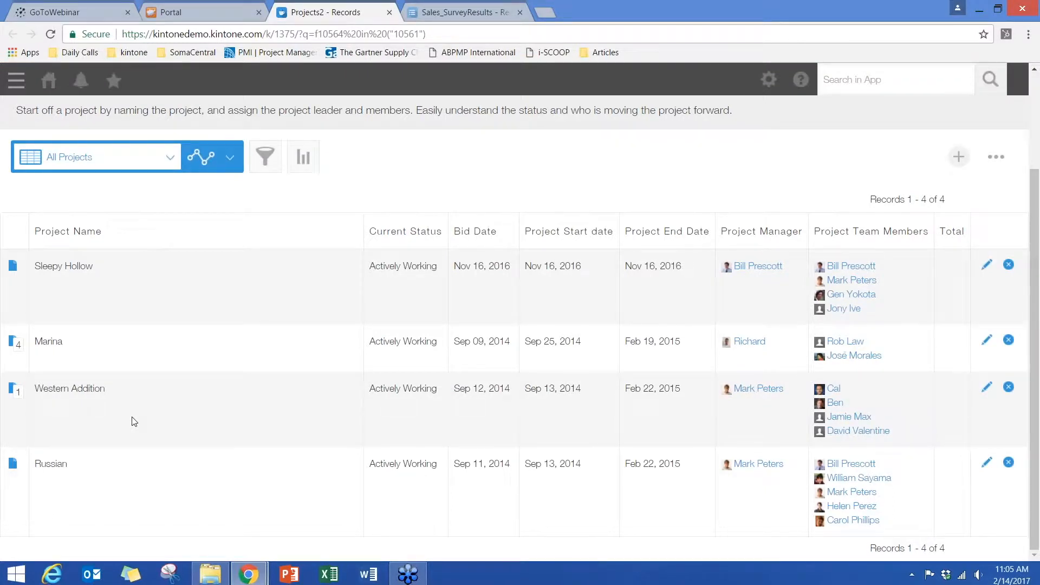
{"action": "left_click", "coordinate": [186, 13]}
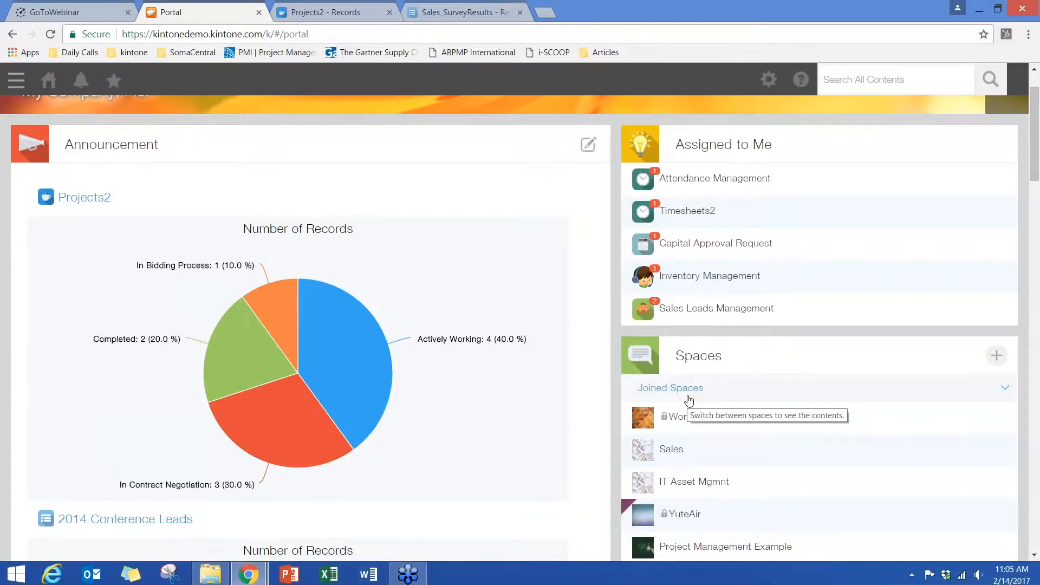
- Start creating an app from the Marketplace to look over its featured apps, and go back to the portal
{"action": "scroll", "coordinate": [689, 401], "scroll_direction": "down", "scroll_amount": 1}
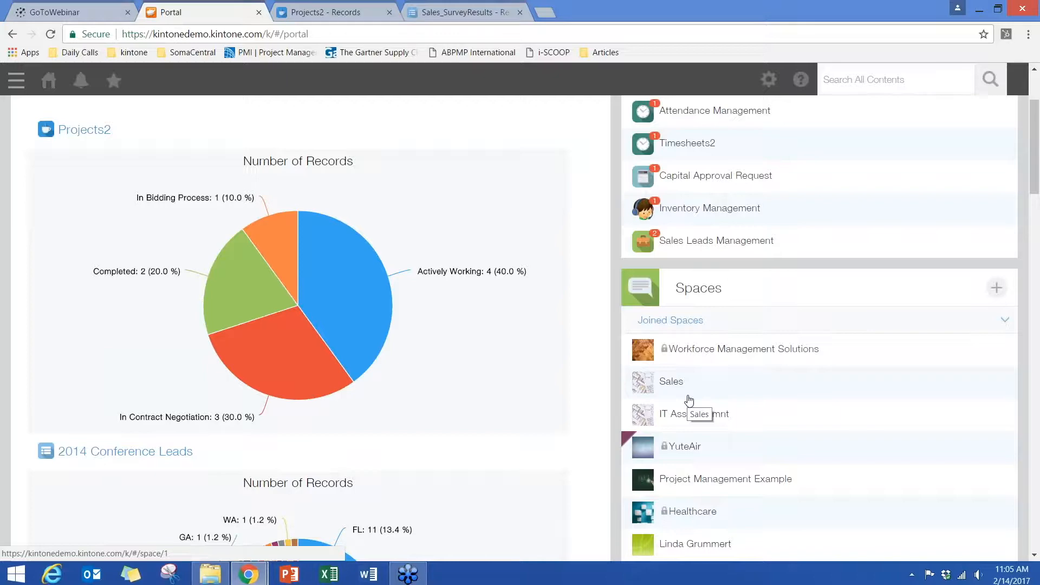
{"action": "scroll", "coordinate": [689, 401], "scroll_direction": "down", "scroll_amount": 2}
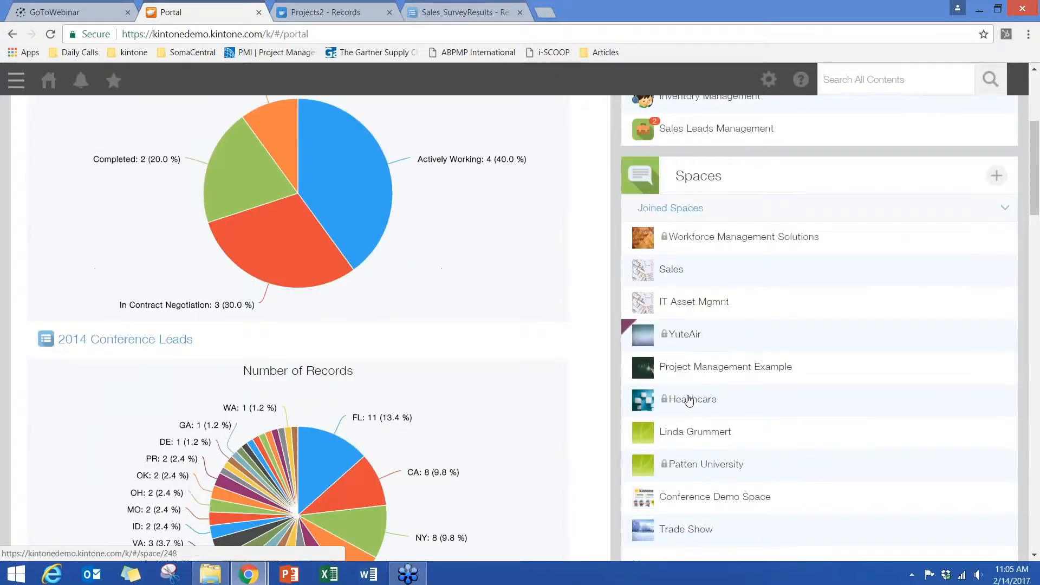
{"action": "scroll", "coordinate": [689, 401], "scroll_direction": "down", "scroll_amount": 9}
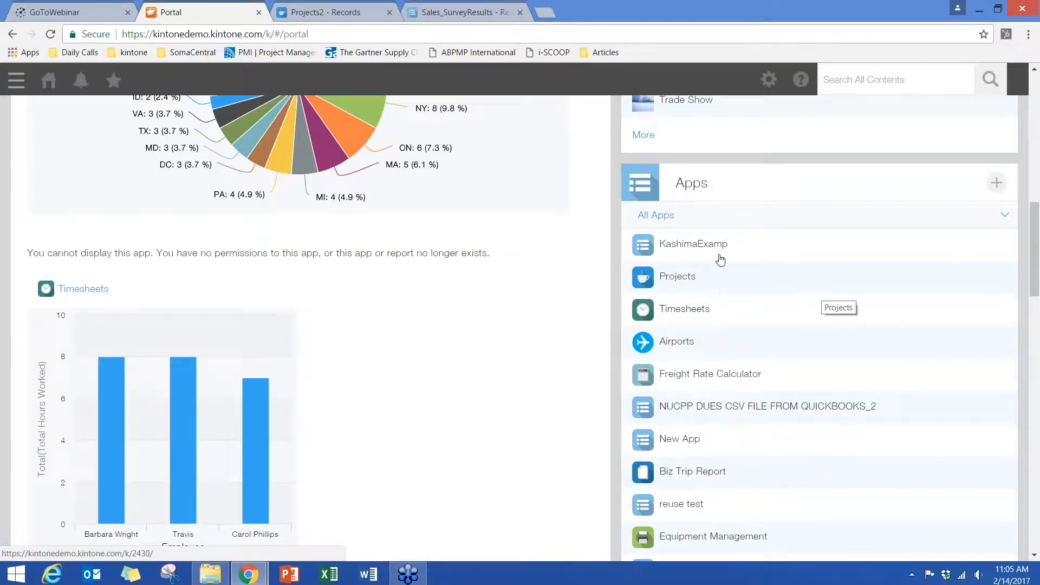
{"action": "left_click", "coordinate": [996, 183]}
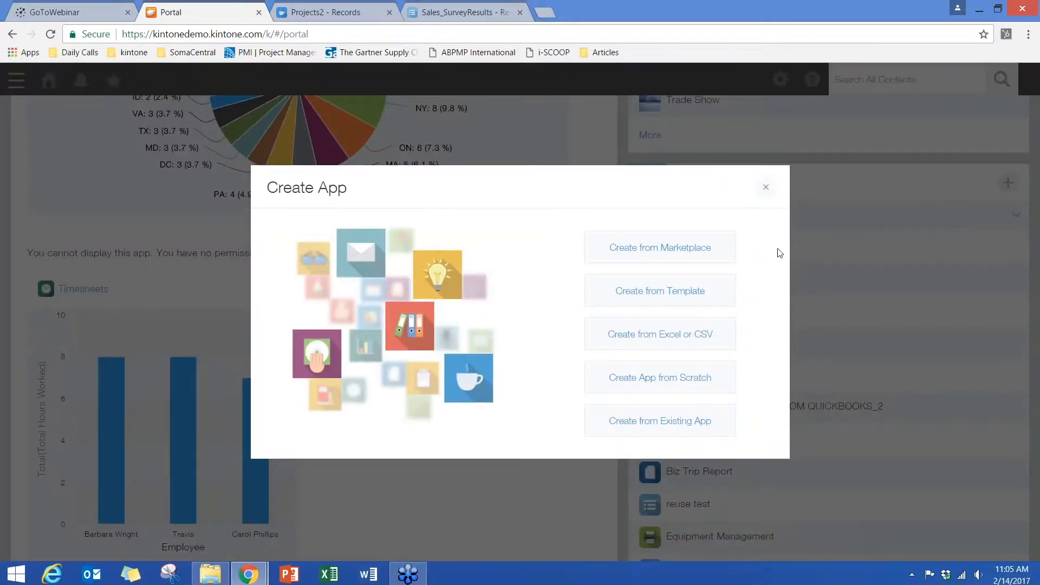
{"action": "left_click", "coordinate": [671, 247]}
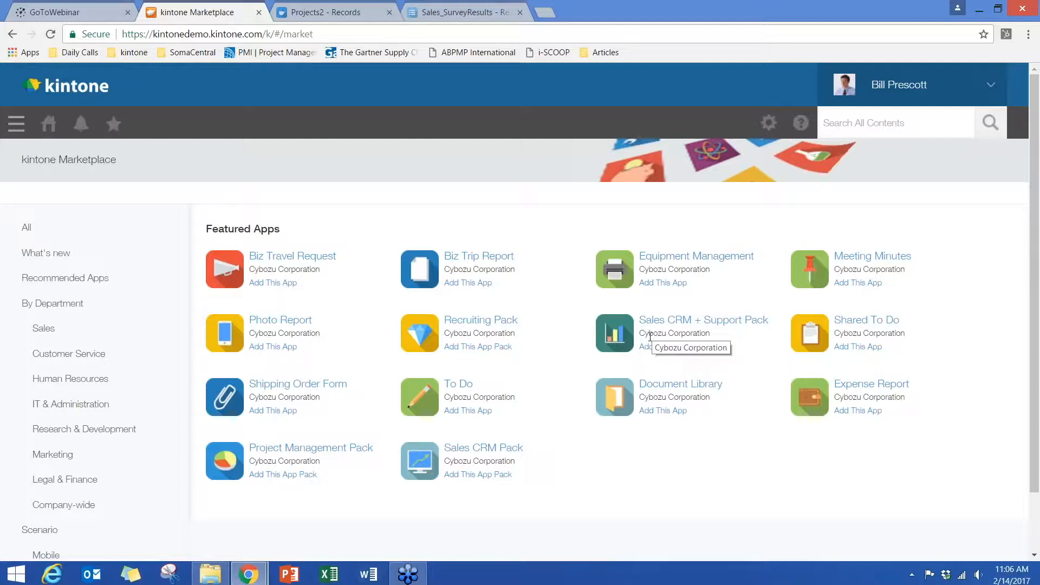
{"action": "left_click", "coordinate": [15, 34]}
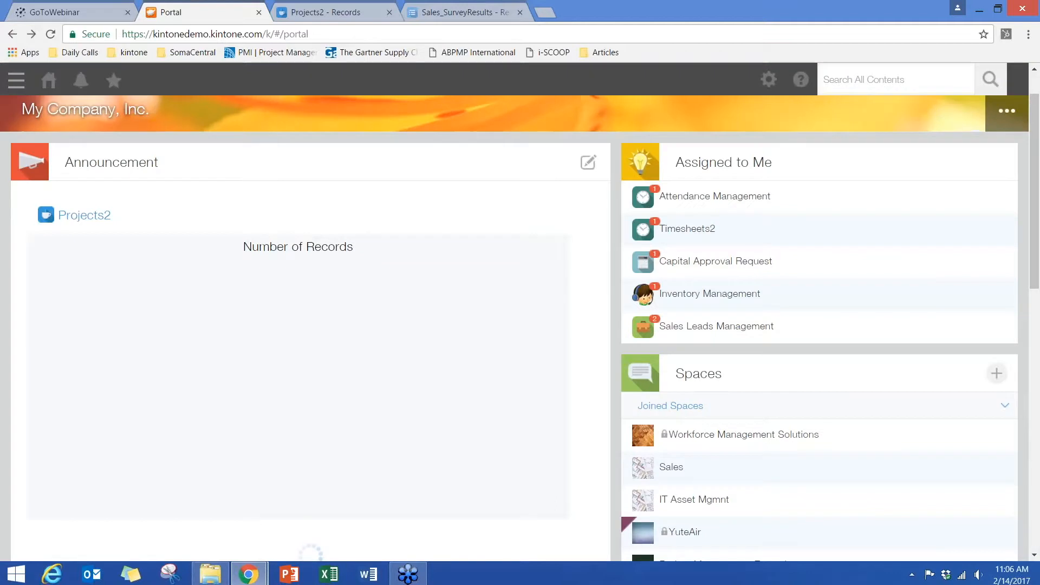
- Review the available ways to create an app, and close the choices without creating one
{"action": "scroll", "coordinate": [987, 388], "scroll_direction": "down", "scroll_amount": 5}
{"action": "left_click", "coordinate": [1006, 386]}
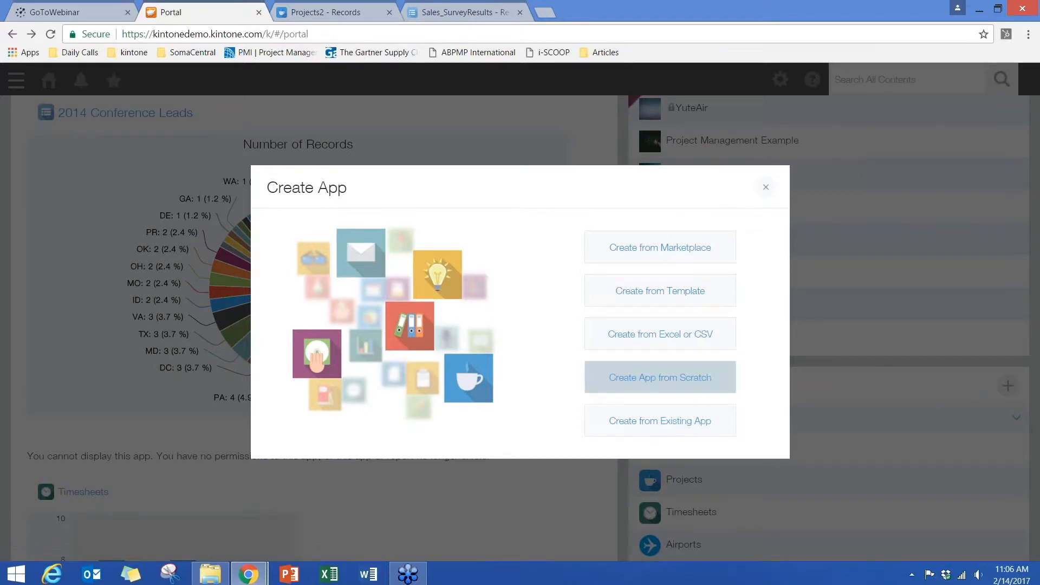
{"action": "left_click", "coordinate": [765, 187]}
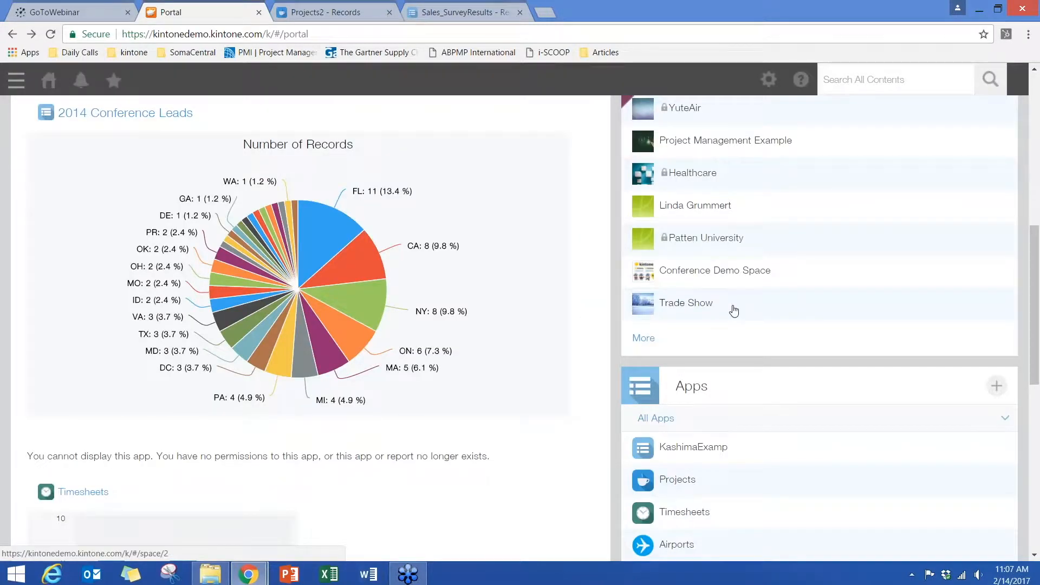
- Open Sales Leads Management from the assigned items and show its records in the (All fields) view
{"action": "scroll", "coordinate": [734, 311], "scroll_direction": "up", "scroll_amount": 1}
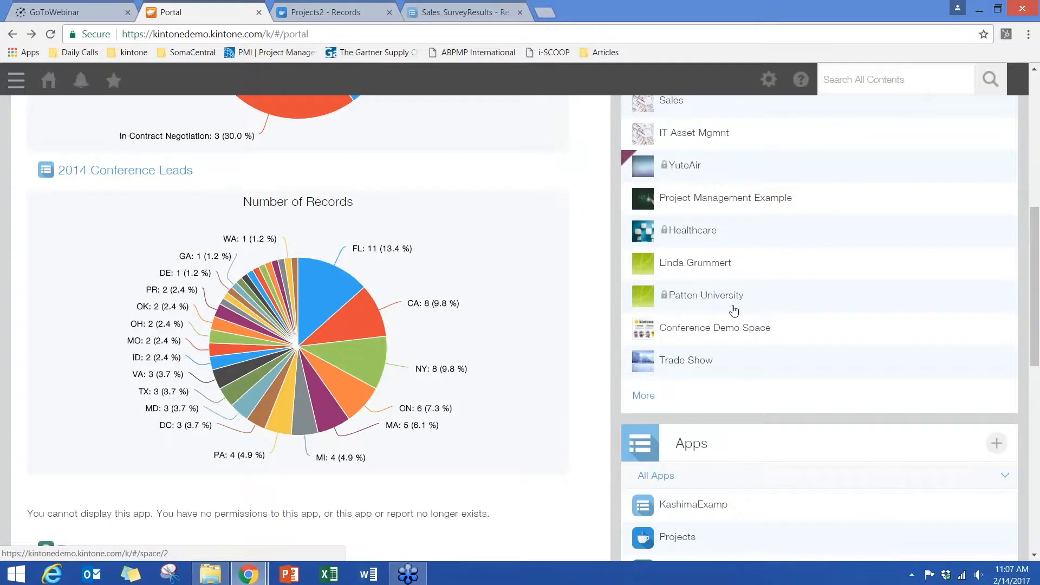
{"action": "scroll", "coordinate": [734, 311], "scroll_direction": "up", "scroll_amount": 6}
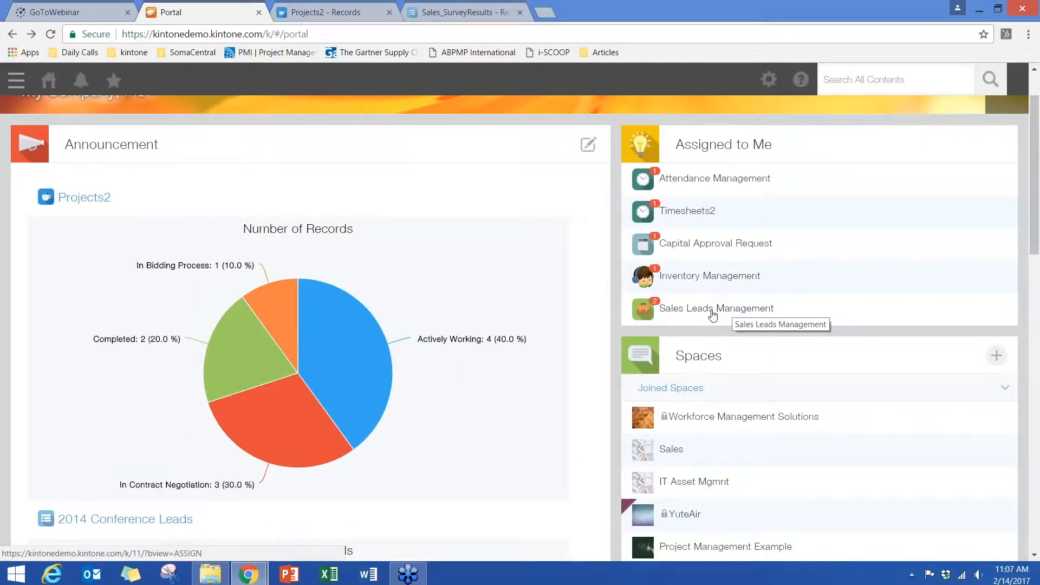
{"action": "left_click", "coordinate": [712, 312]}
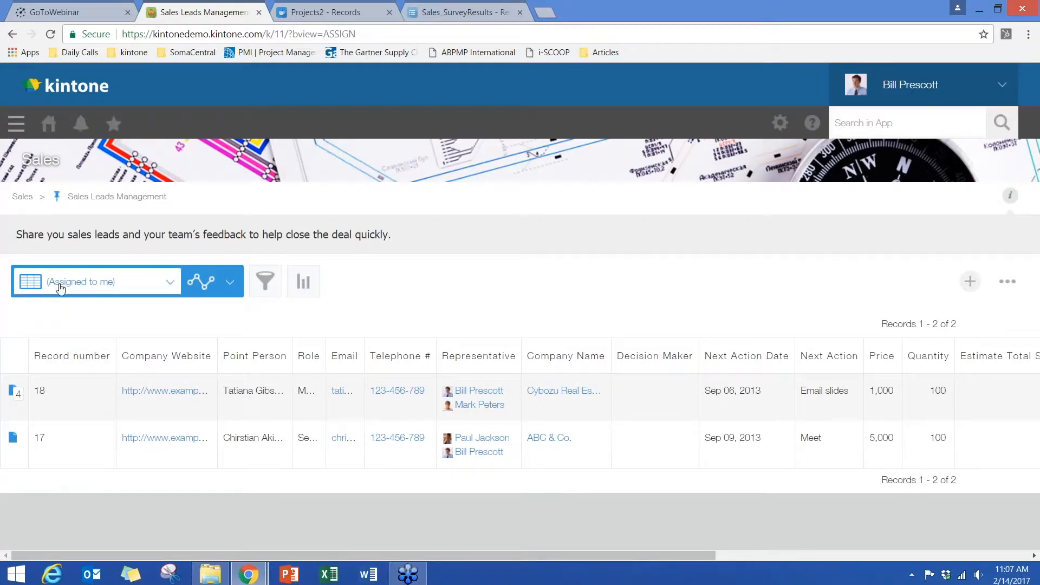
{"action": "left_click", "coordinate": [108, 293]}
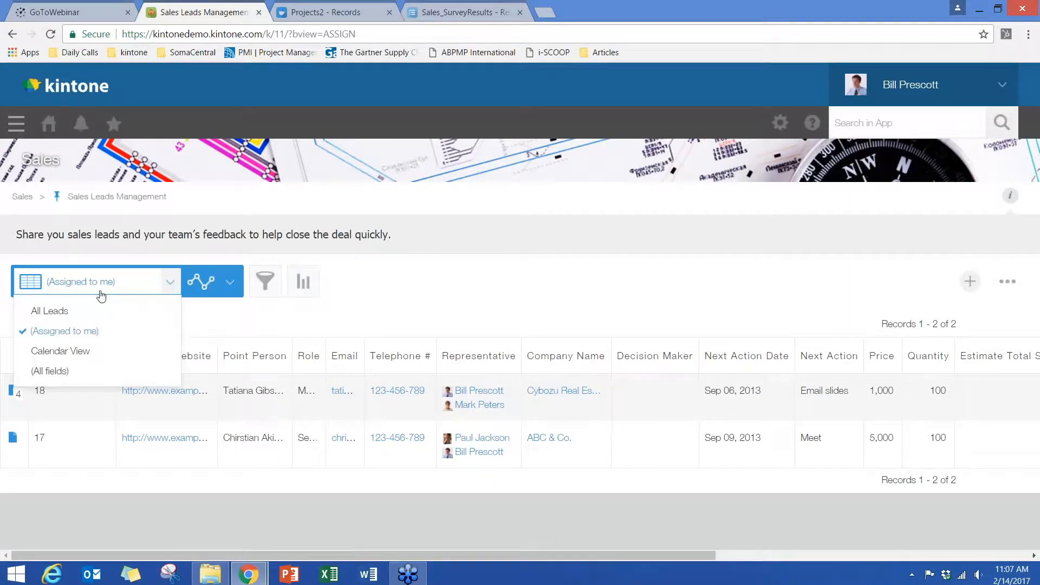
{"action": "left_click", "coordinate": [43, 374]}
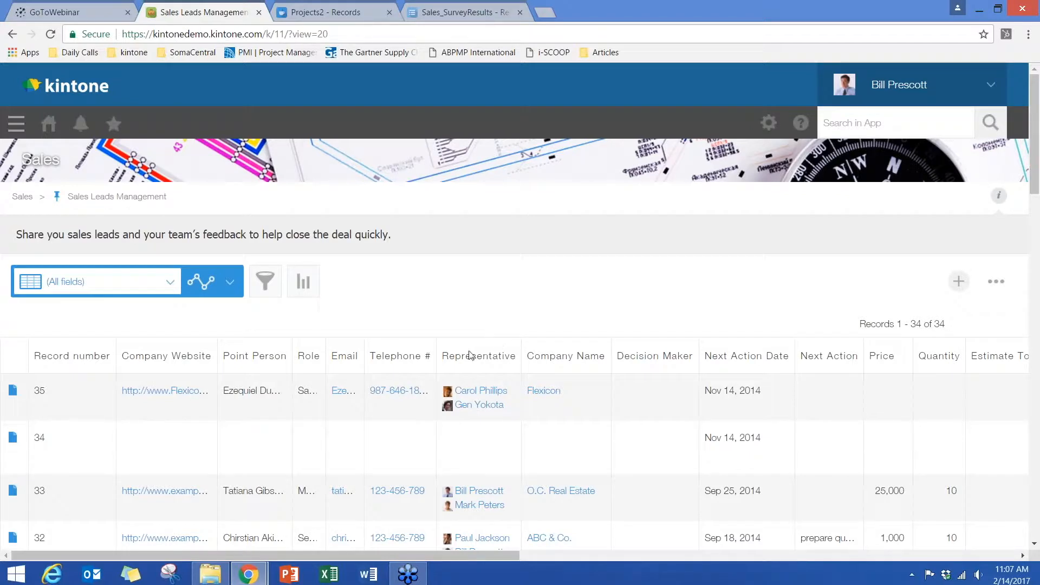
- Switch the leads list to the (Assigned to me) view and open record 18 for Cybozu Real Estate
{"action": "left_click", "coordinate": [157, 281]}
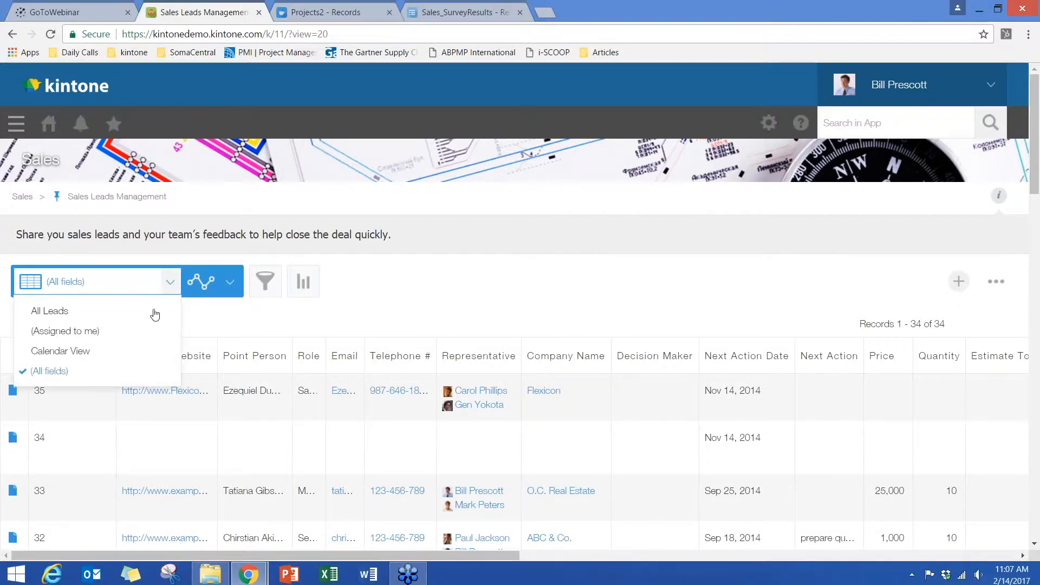
{"action": "left_click", "coordinate": [121, 331]}
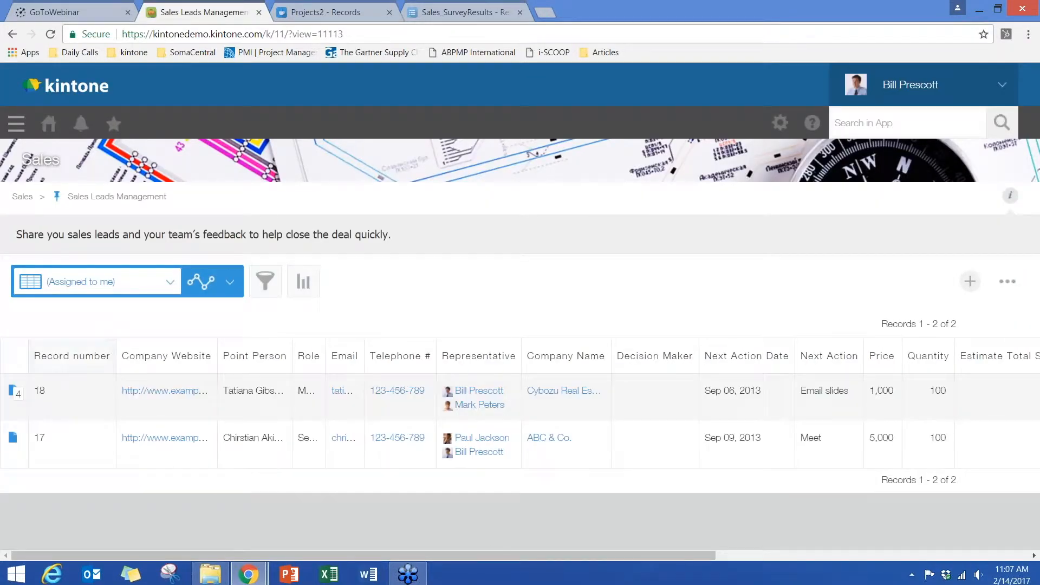
{"action": "left_click", "coordinate": [17, 404]}
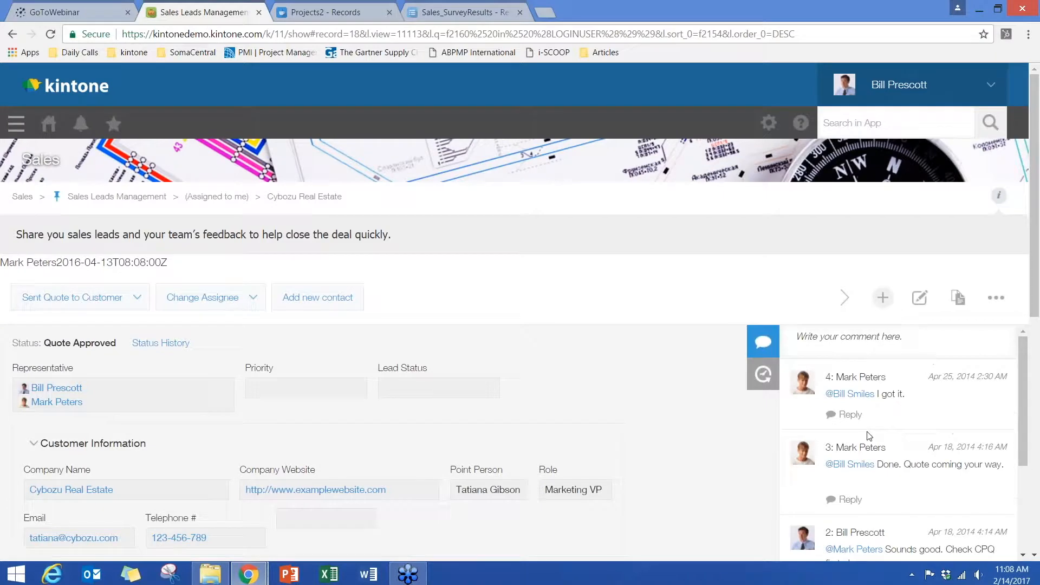
- Read through the lead's comments and post a new comment that mentions a colleague with the text "please confirm"
{"action": "scroll", "coordinate": [845, 362], "scroll_direction": "down", "scroll_amount": 3}
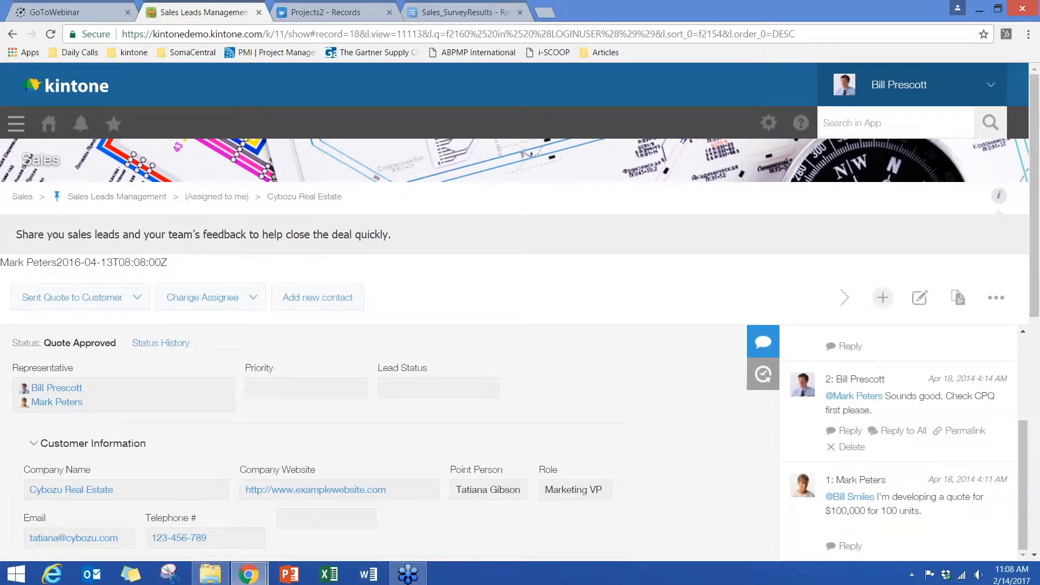
{"action": "scroll", "coordinate": [850, 456], "scroll_direction": "down", "scroll_amount": 3}
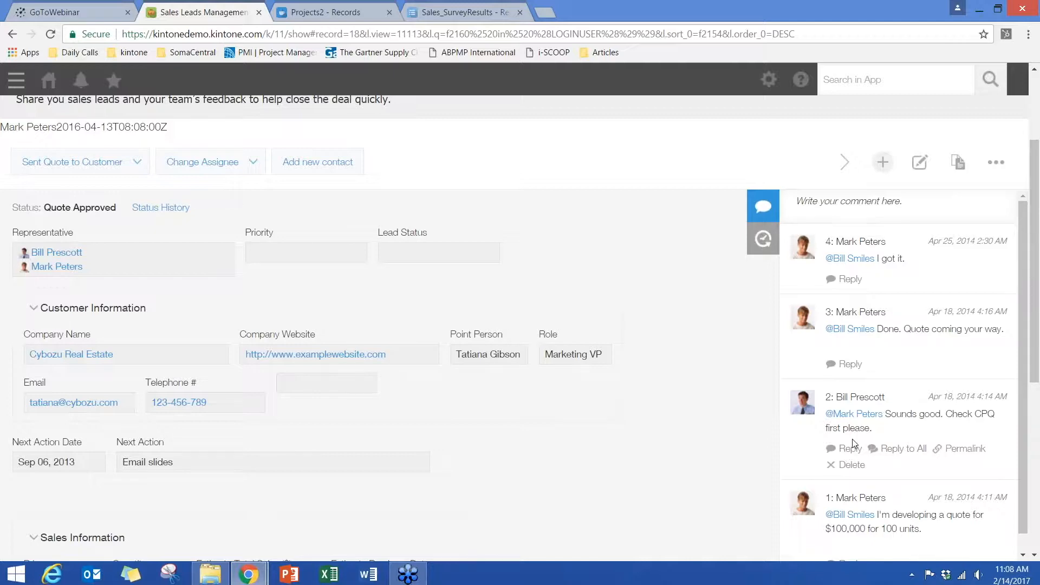
{"action": "left_click", "coordinate": [850, 447]}
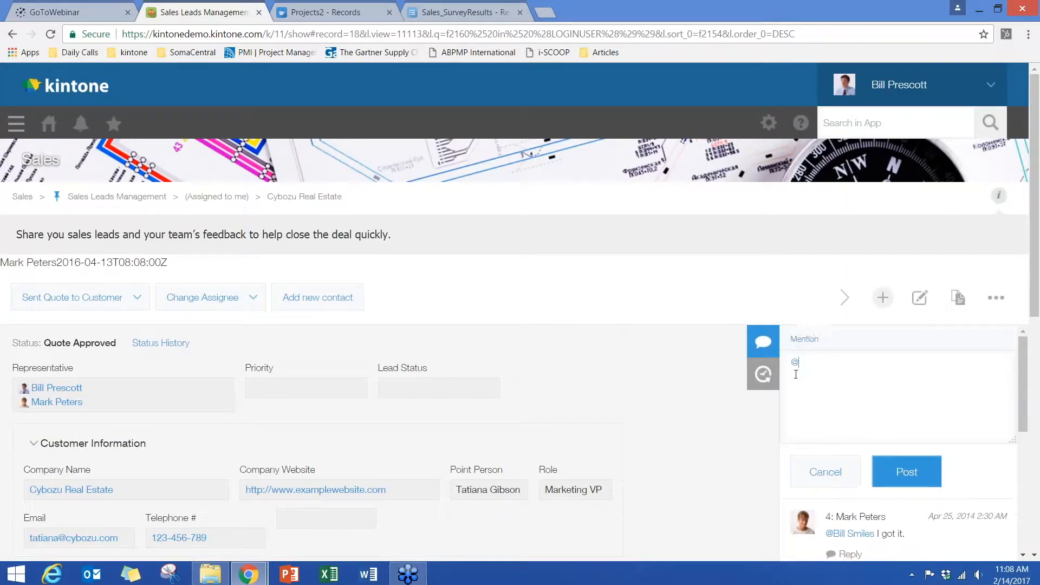
{"action": "type", "text": "richa"}
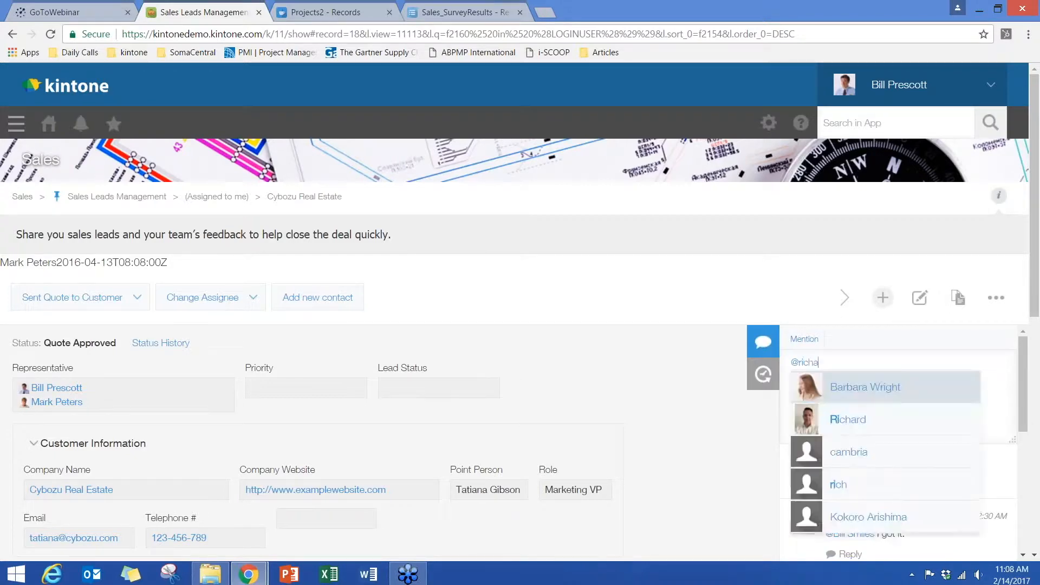
{"action": "scroll", "coordinate": [849, 276], "scroll_direction": "down", "scroll_amount": 2}
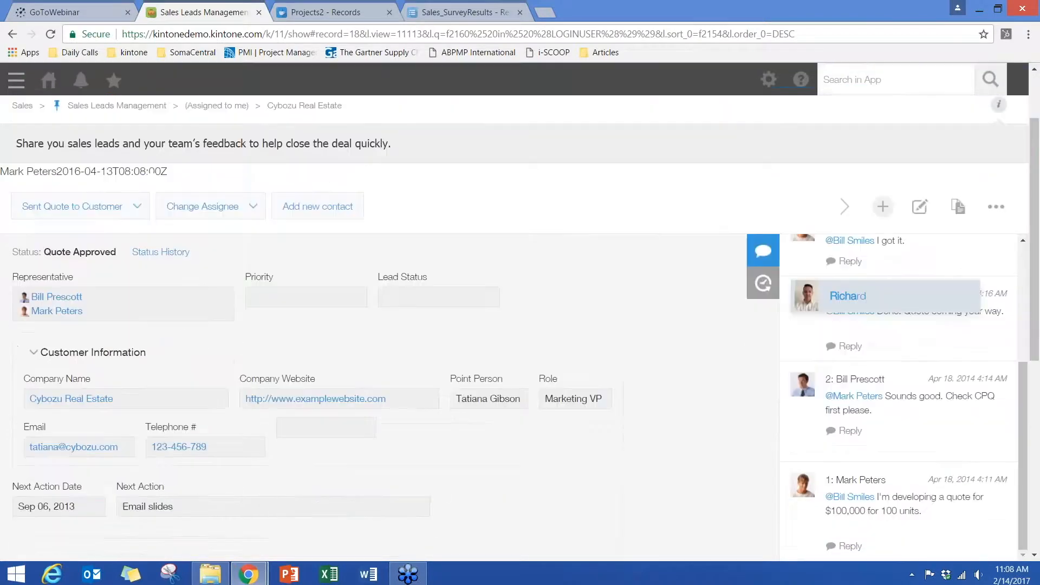
{"action": "left_click", "coordinate": [849, 277]}
{"action": "type", "text": "please confirm"}
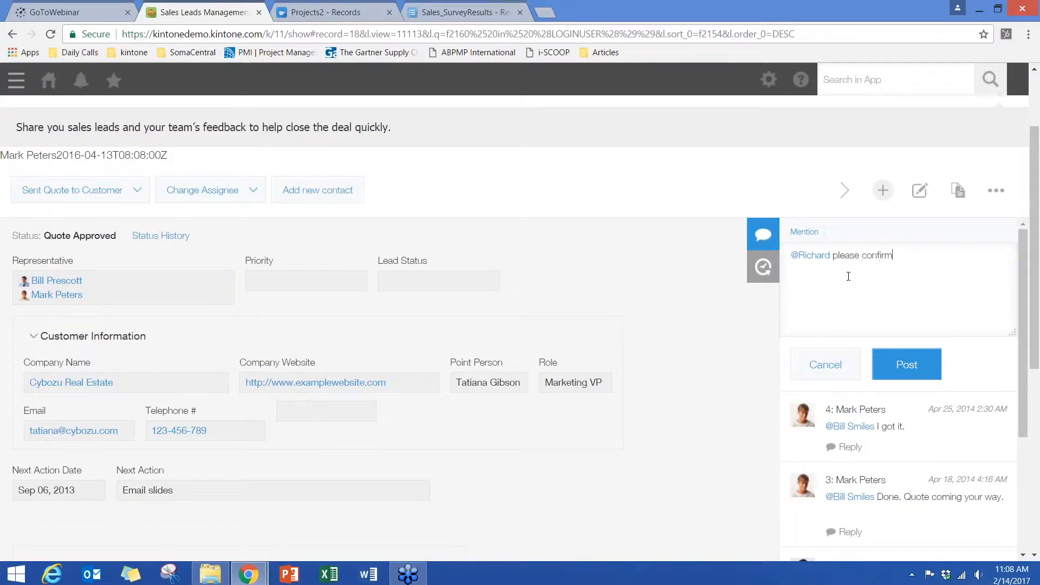
{"action": "left_click", "coordinate": [907, 364]}
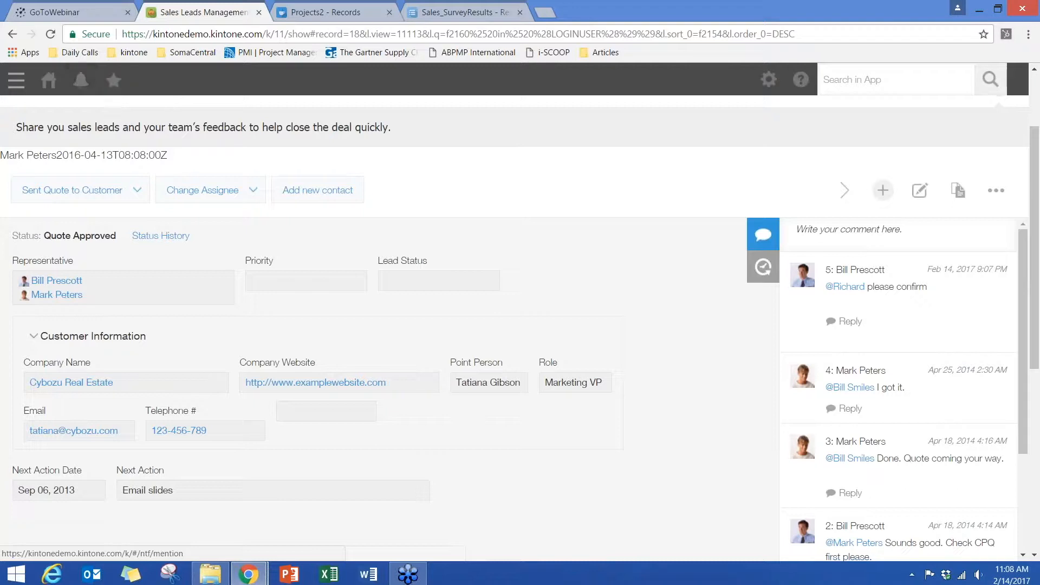
- Examine the lead record's change history alongside its customer information
{"action": "left_click", "coordinate": [765, 275]}
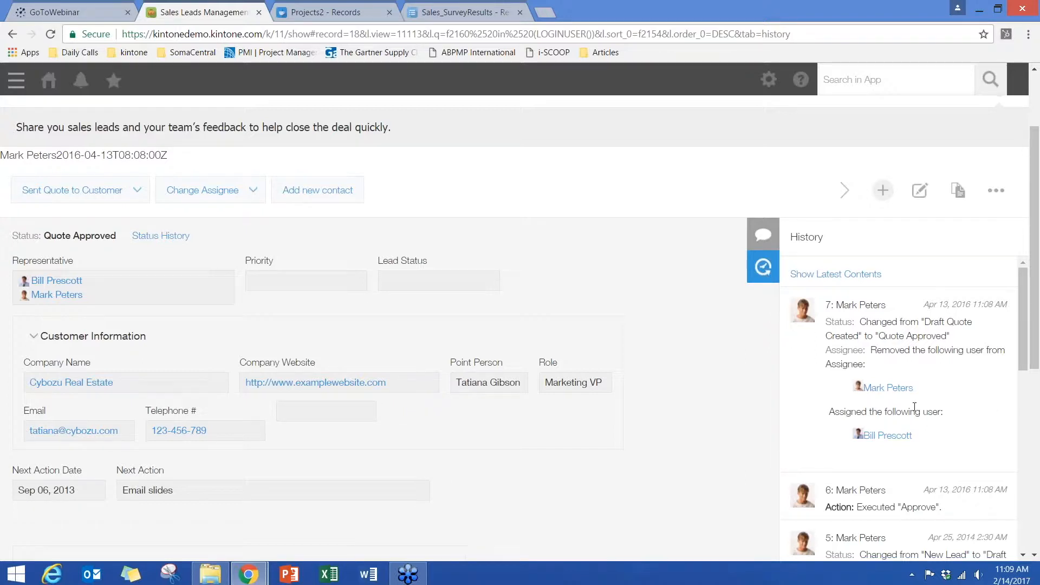
{"action": "scroll", "coordinate": [917, 403], "scroll_direction": "down", "scroll_amount": 3}
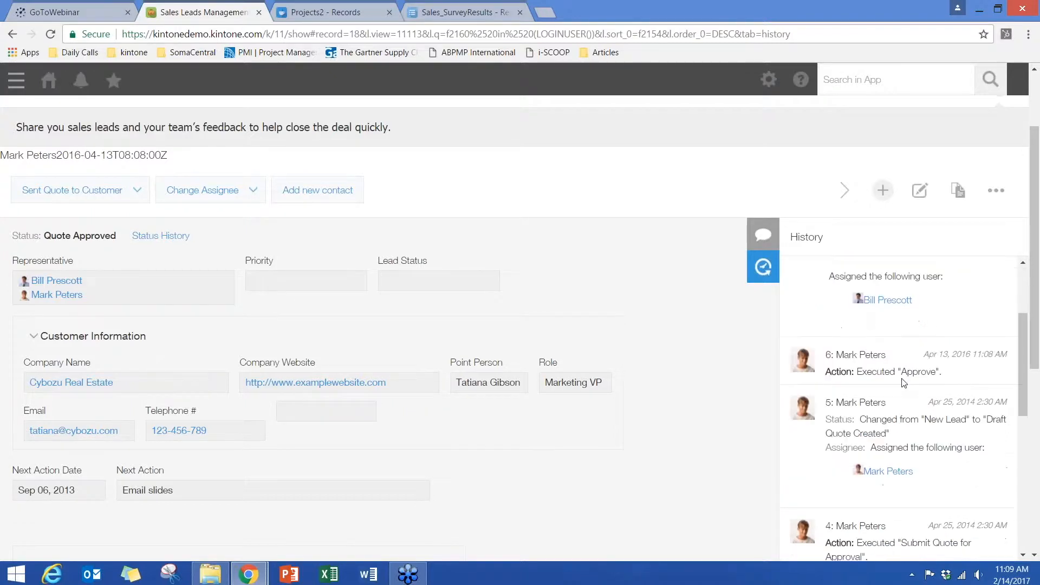
{"action": "scroll", "coordinate": [903, 383], "scroll_direction": "down", "scroll_amount": 5}
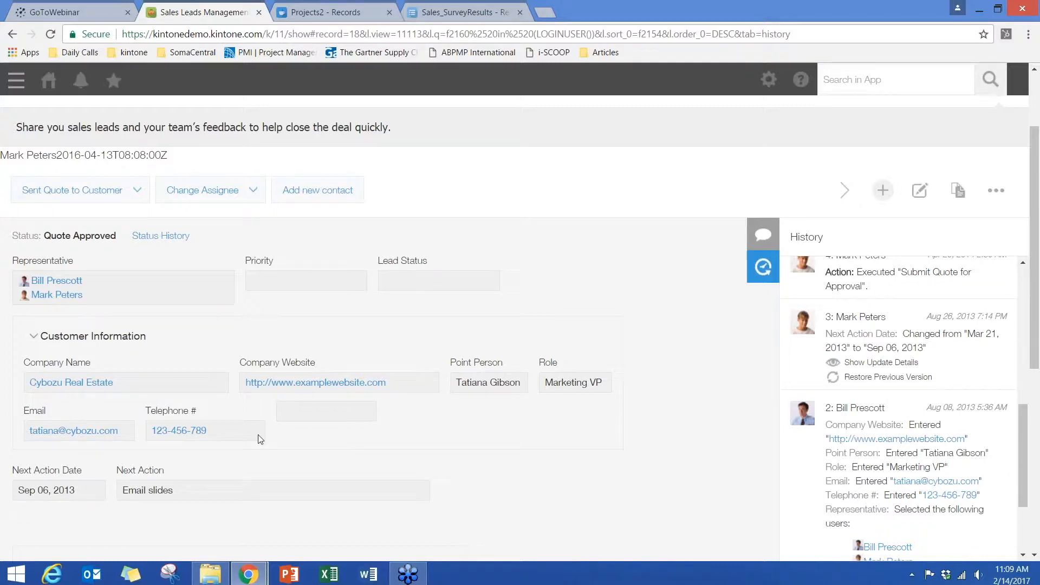
{"action": "scroll", "coordinate": [287, 447], "scroll_direction": "up", "scroll_amount": 1}
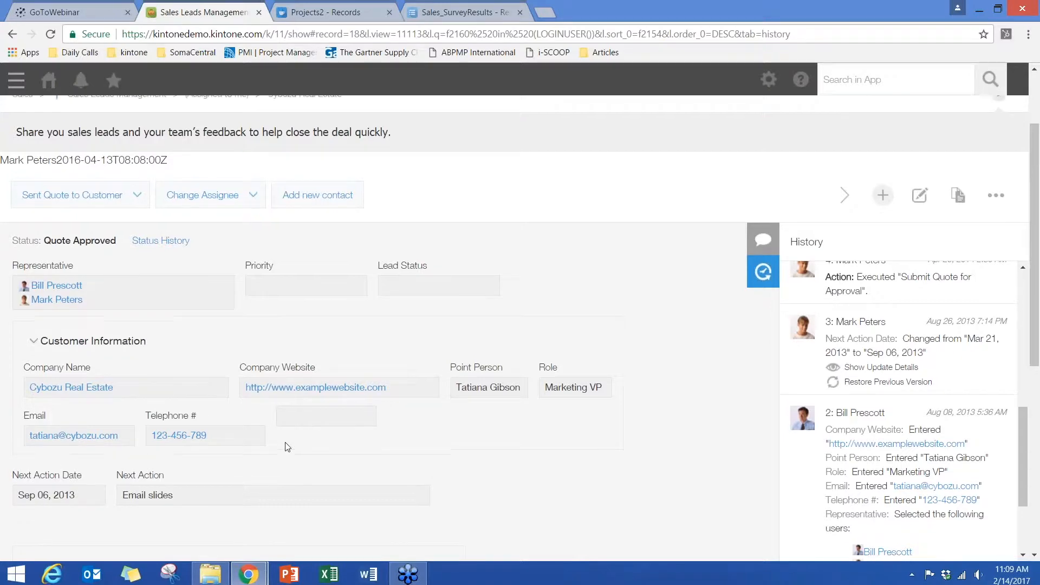
{"action": "scroll", "coordinate": [287, 447], "scroll_direction": "up", "scroll_amount": 2}
{"action": "scroll", "coordinate": [287, 447], "scroll_direction": "down", "scroll_amount": 2}
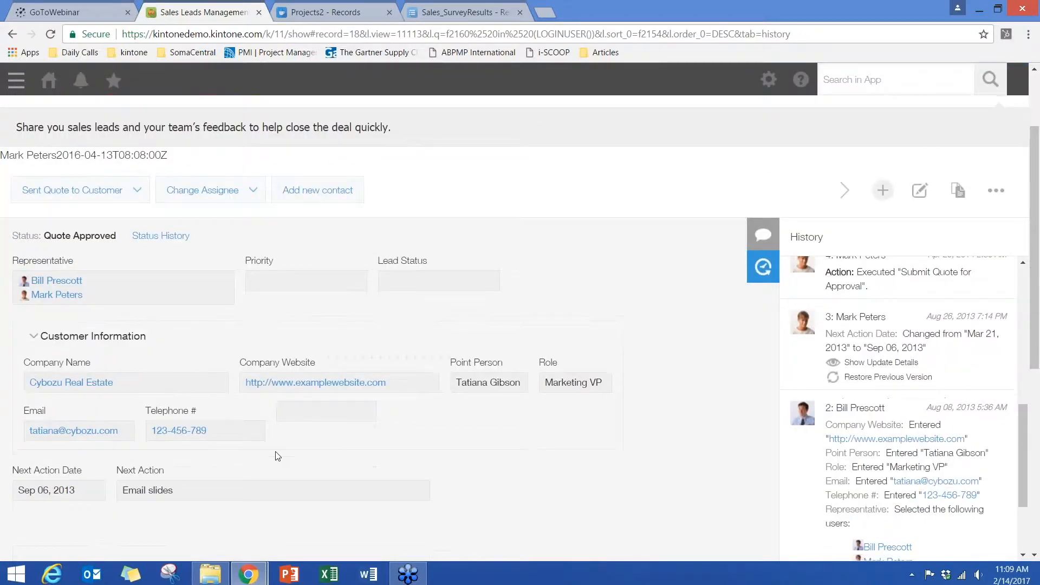
- Edit the Cybozu Real Estate lead, setting Priority to Medium and Lead Status to free trial opened
{"action": "left_click", "coordinate": [919, 194]}
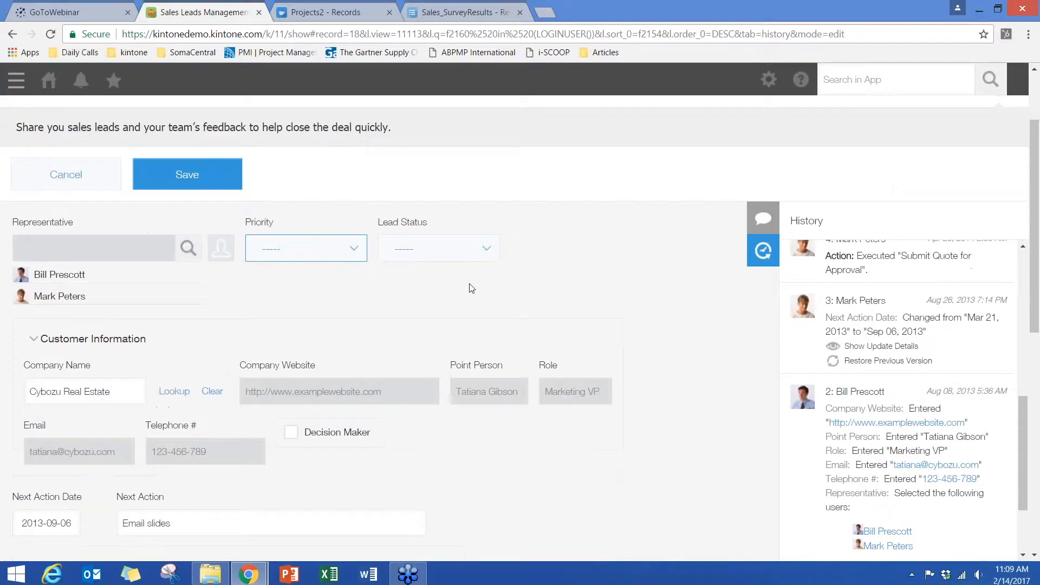
{"action": "left_click", "coordinate": [330, 249]}
{"action": "left_click", "coordinate": [320, 318]}
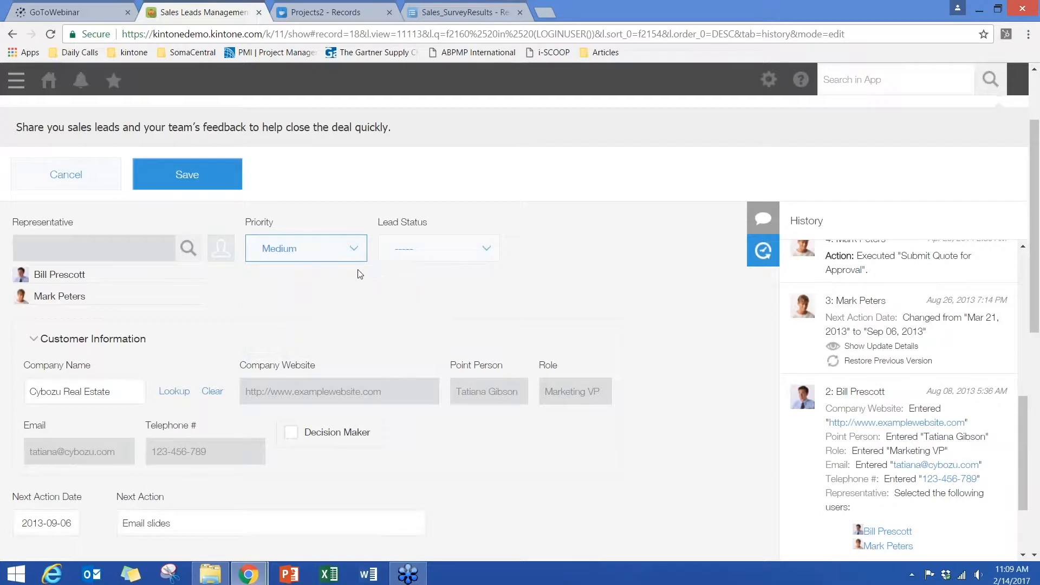
{"action": "left_click", "coordinate": [407, 253]}
{"action": "left_click", "coordinate": [427, 339]}
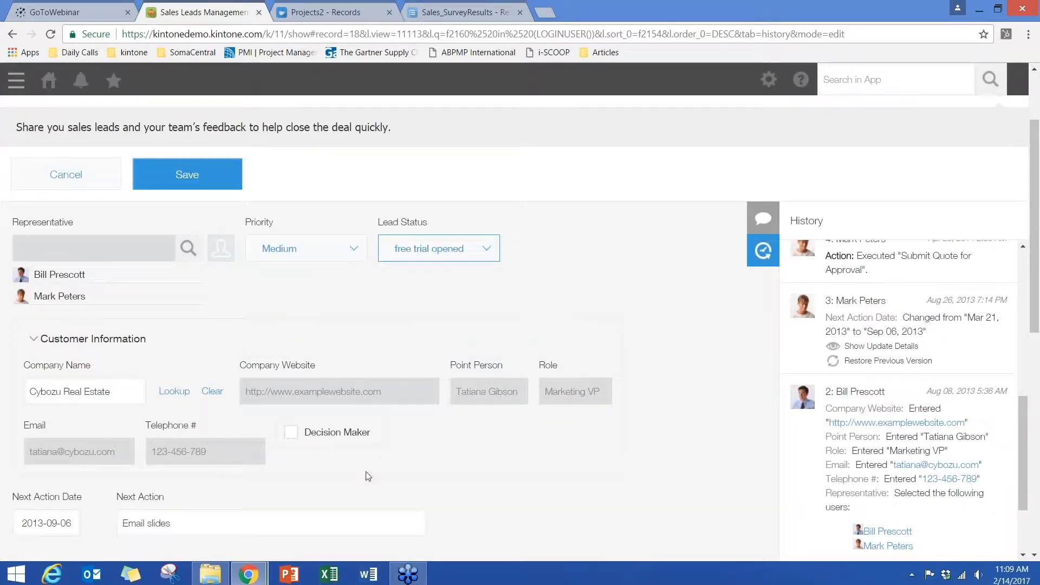
- Save the Cybozu Real Estate lead and advance its process status to Sent Quote to Customer
{"action": "left_click", "coordinate": [192, 178]}
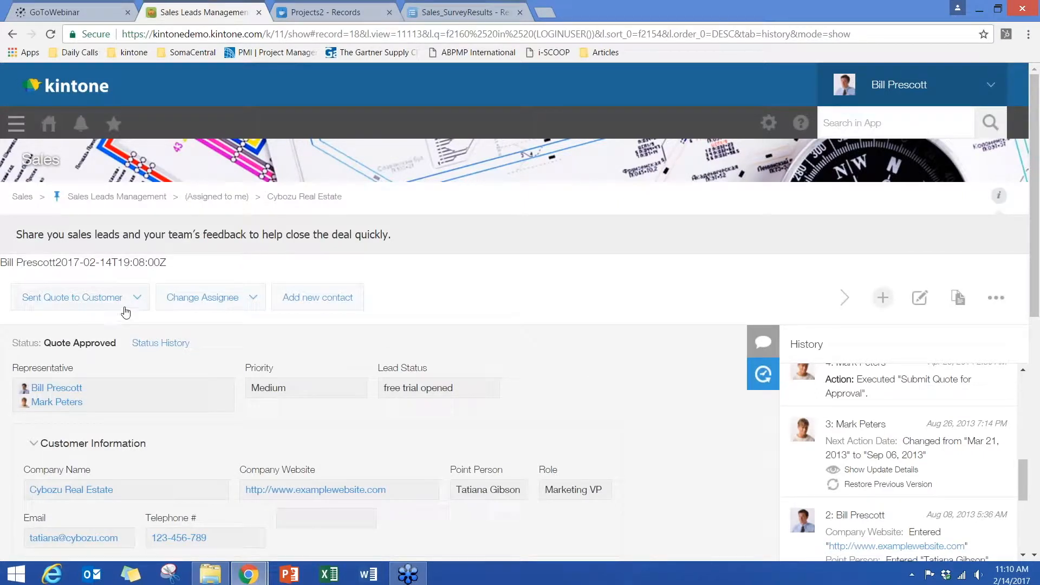
{"action": "left_click", "coordinate": [122, 299]}
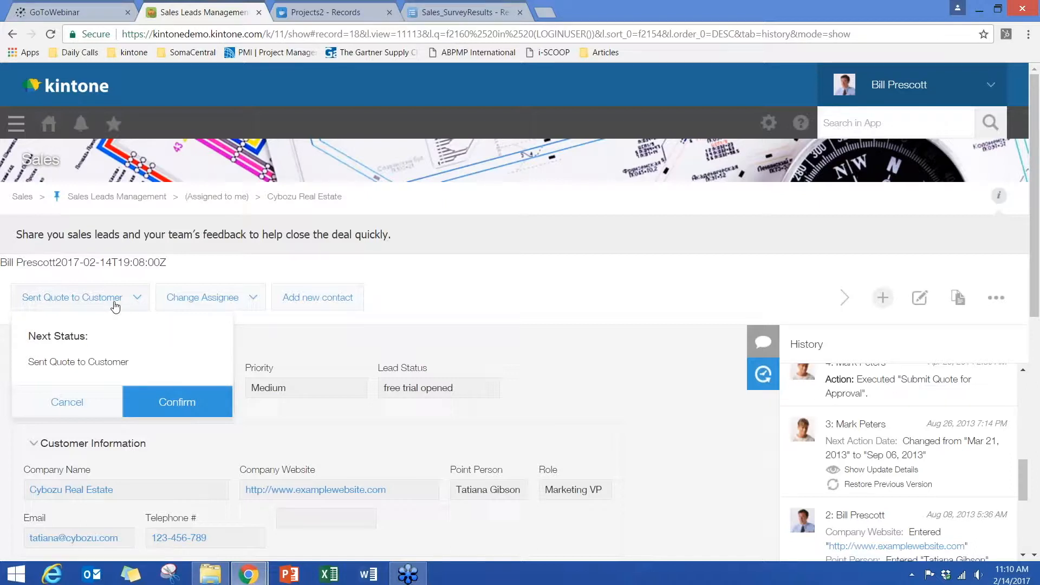
{"action": "left_click", "coordinate": [176, 401]}
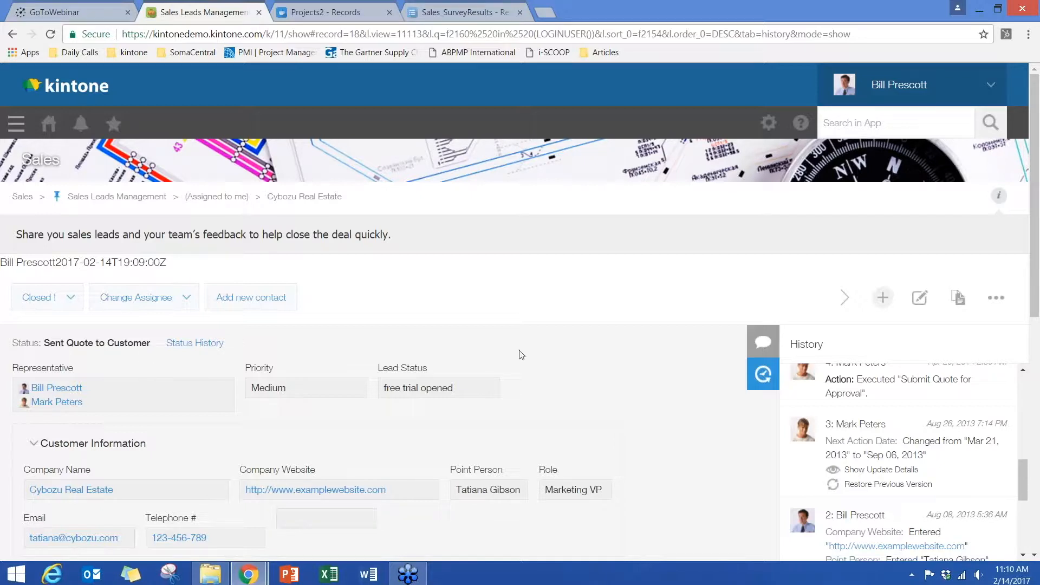
- Open the app settings from the lead record and look through the form layout from Customer Information down to Activities
{"action": "left_click", "coordinate": [997, 298]}
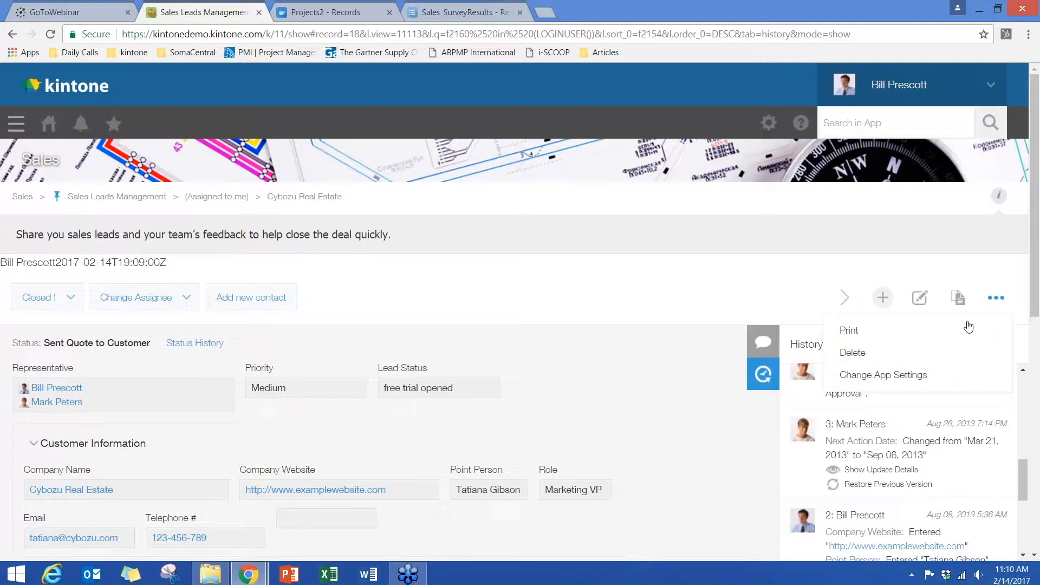
{"action": "left_click", "coordinate": [921, 376]}
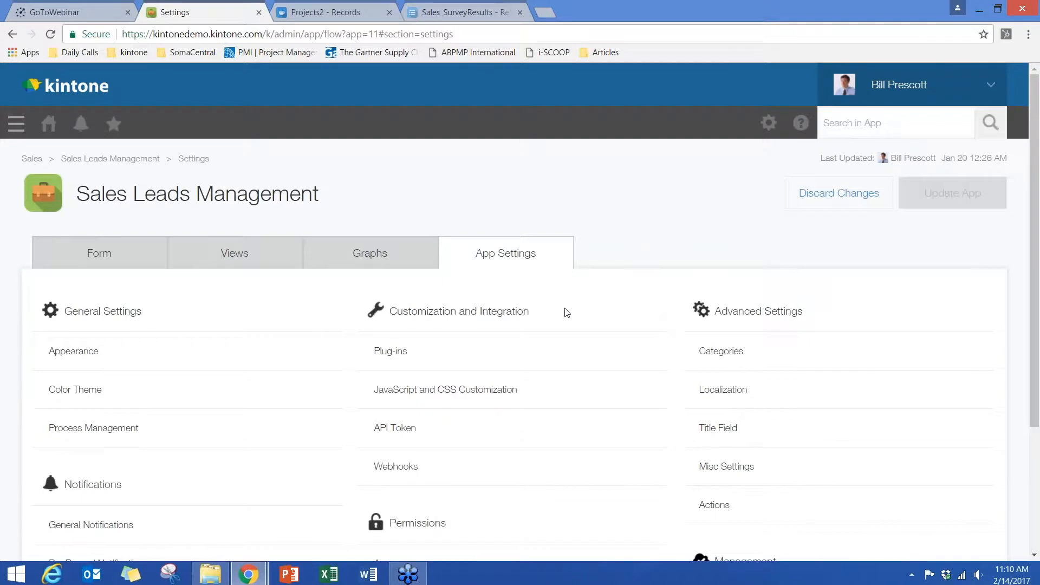
{"action": "left_click", "coordinate": [104, 255]}
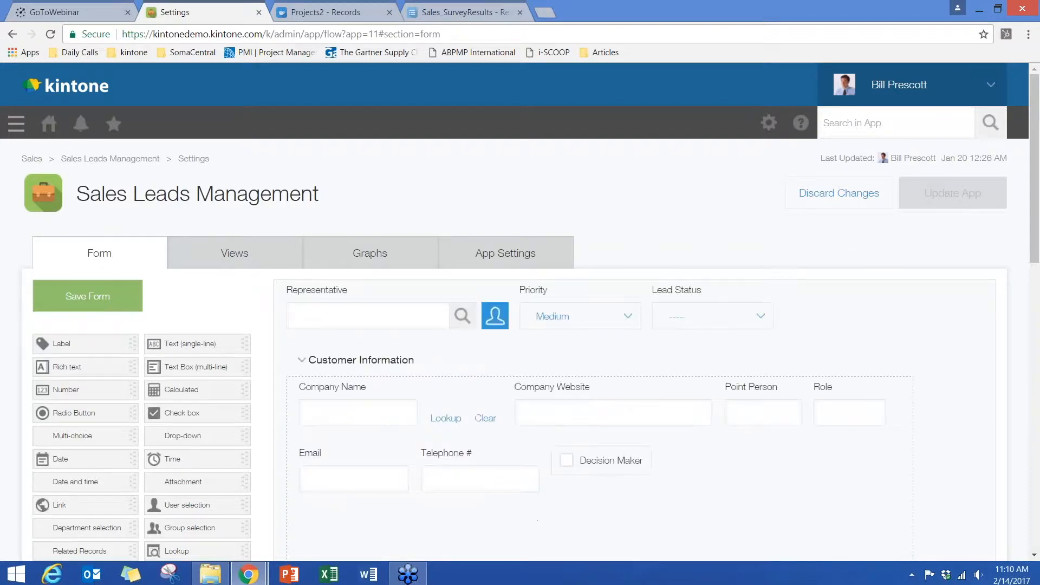
{"action": "scroll", "coordinate": [519, 182], "scroll_direction": "down", "scroll_amount": 3}
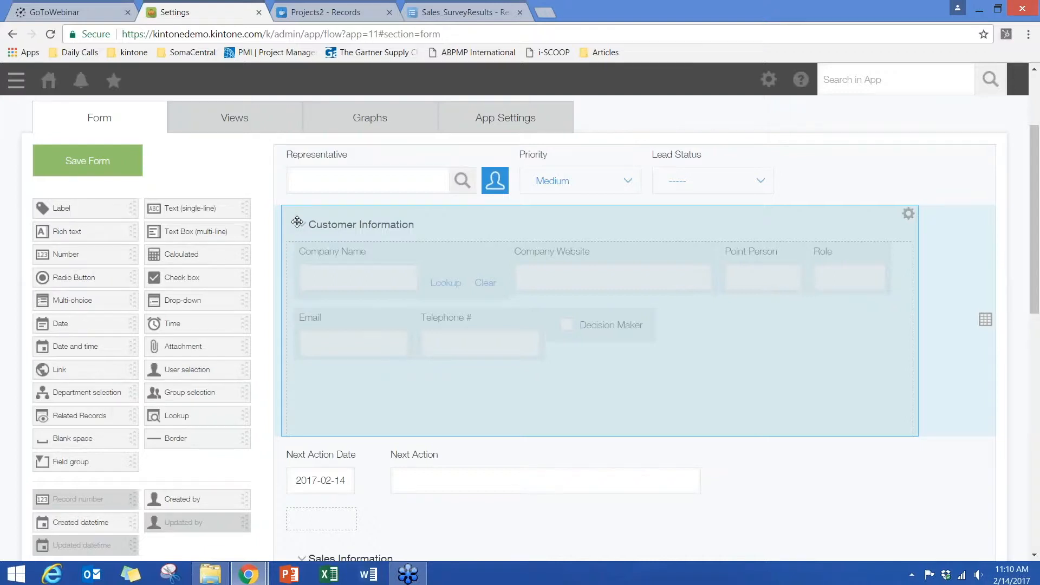
{"action": "scroll", "coordinate": [297, 222], "scroll_direction": "down", "scroll_amount": 6}
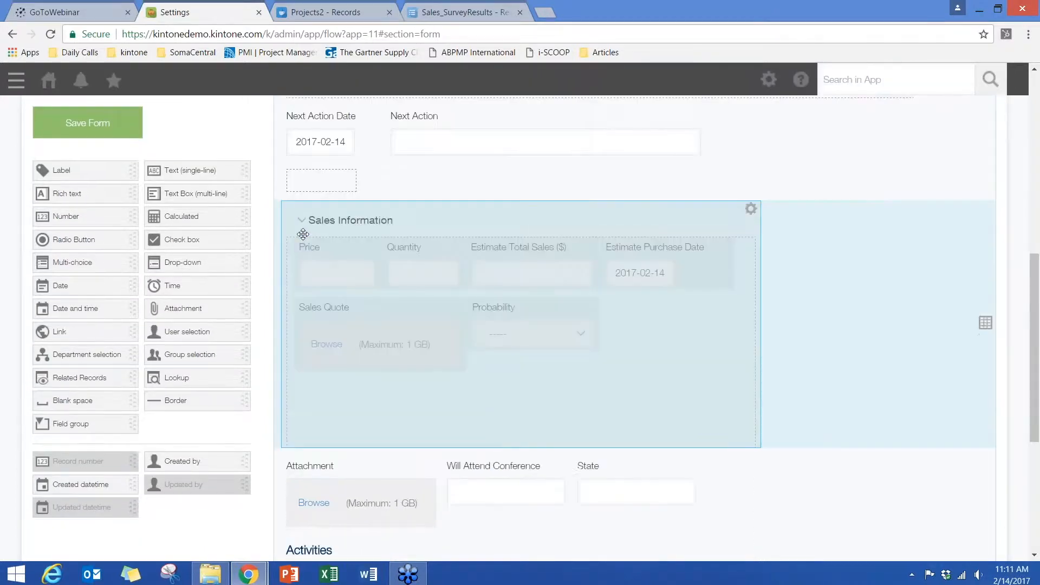
{"action": "scroll", "coordinate": [303, 242], "scroll_direction": "down", "scroll_amount": 4}
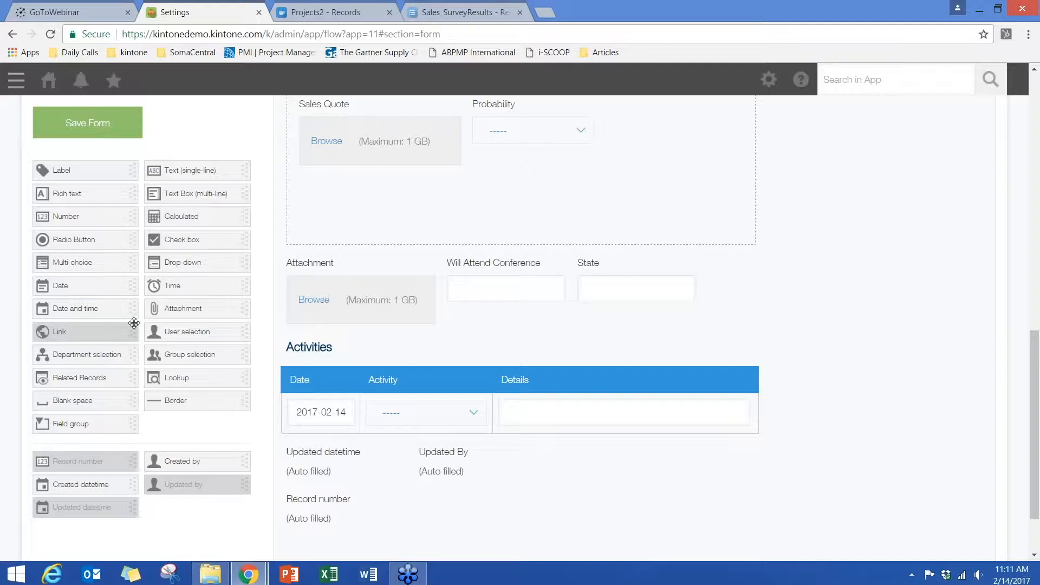
- Try out a drop-down field beside State, entering Field 2 as its name, and remove the field from the form again
{"action": "left_click_drag", "start_coordinate": [216, 265], "coordinate": [748, 288]}
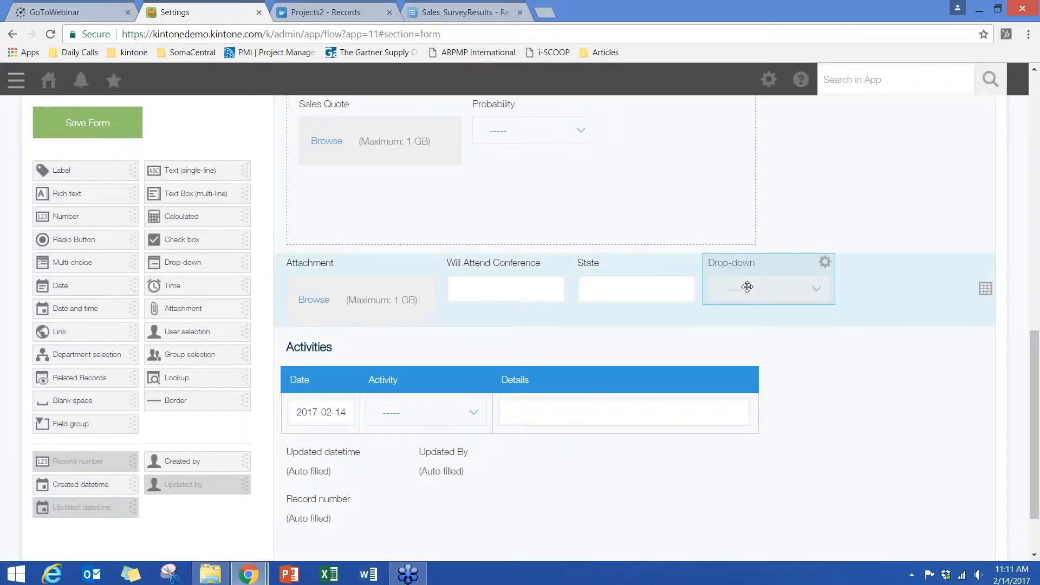
{"action": "mouse_move", "coordinate": [823, 264]}
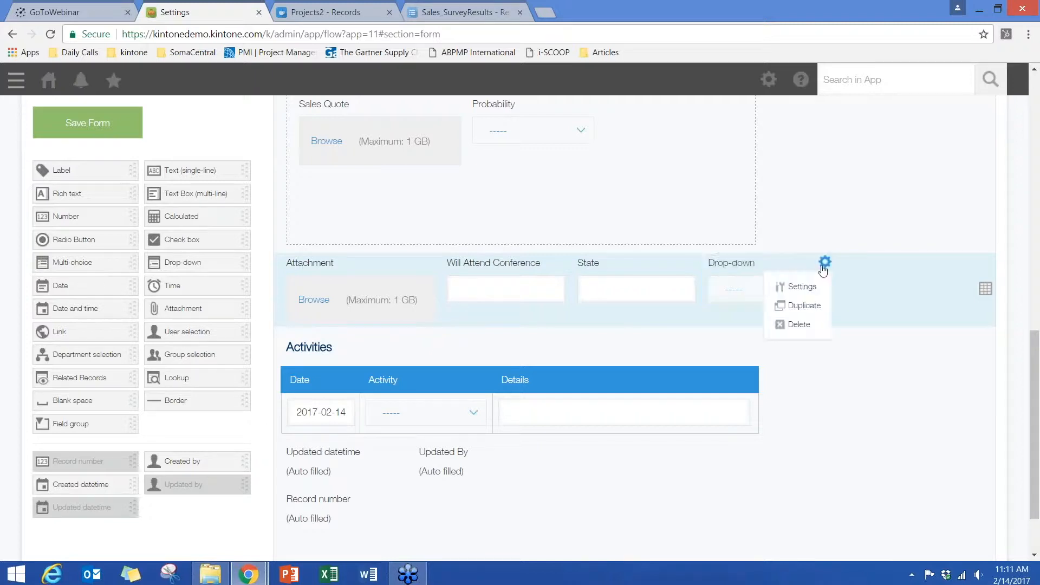
{"action": "left_click", "coordinate": [798, 285]}
{"action": "type", "text": "Field 2"}
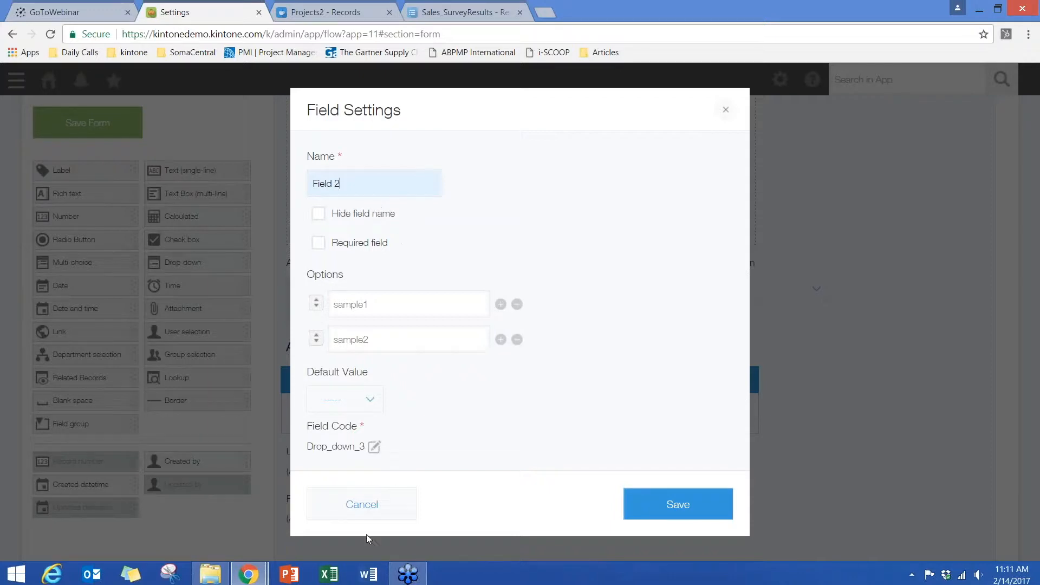
{"action": "left_click", "coordinate": [373, 500]}
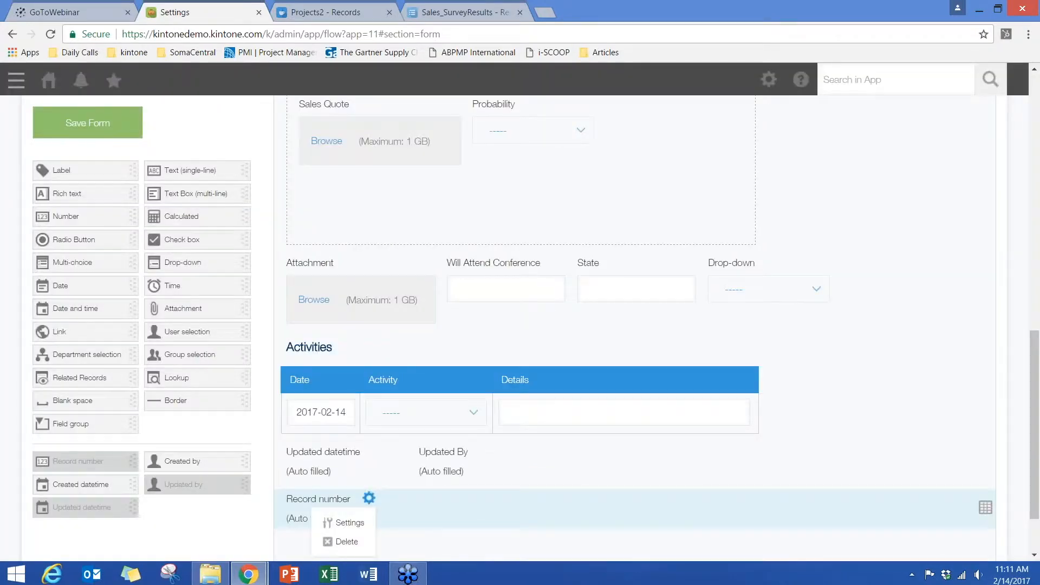
{"action": "mouse_move", "coordinate": [816, 265]}
{"action": "left_click", "coordinate": [797, 325]}
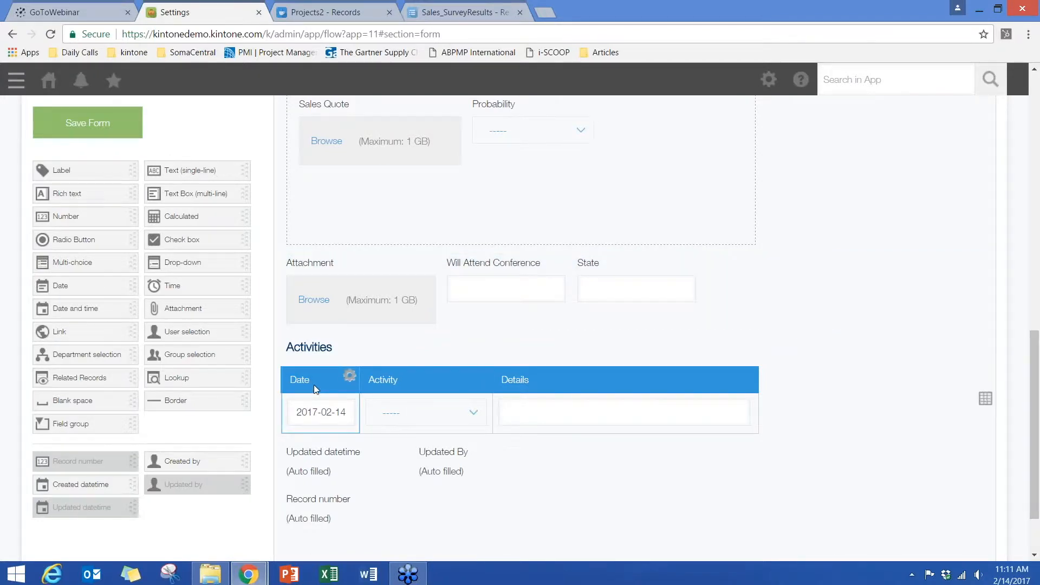
- Save the form and go to the app's view settings
{"action": "scroll", "coordinate": [335, 388], "scroll_direction": "up", "scroll_amount": 6}
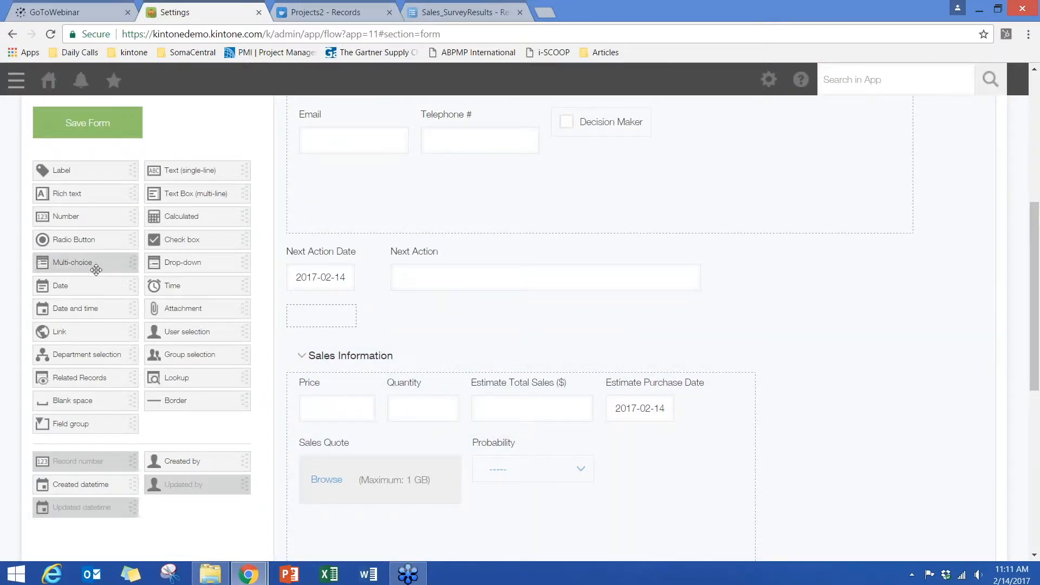
{"action": "scroll", "coordinate": [120, 260], "scroll_direction": "up", "scroll_amount": 5}
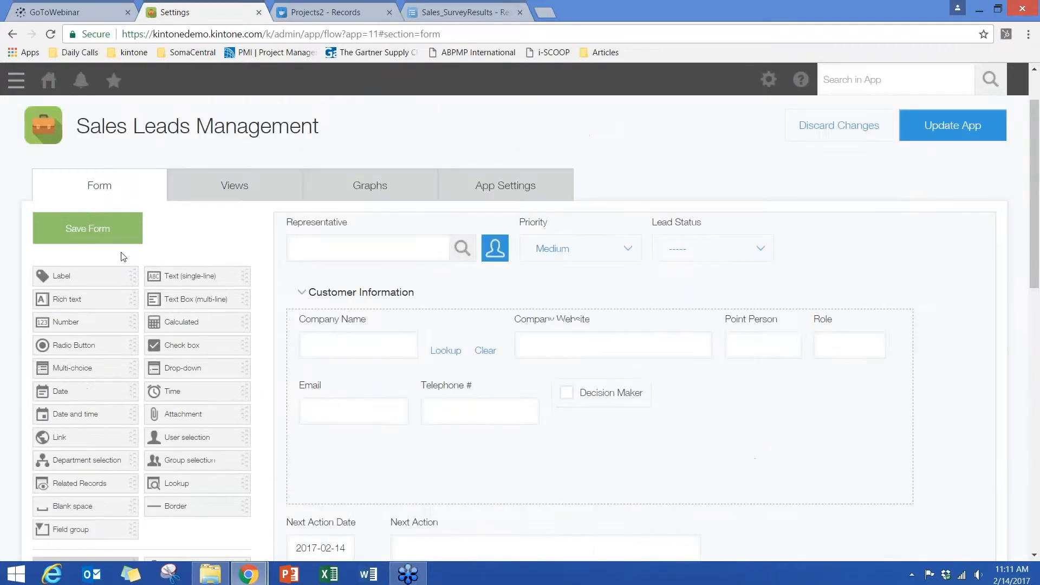
{"action": "left_click", "coordinate": [244, 188]}
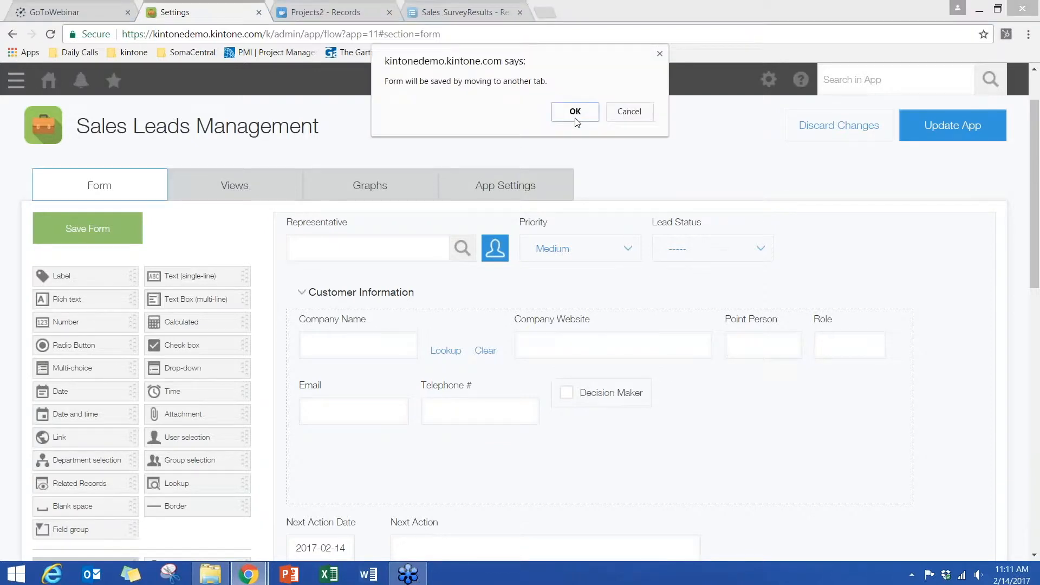
{"action": "left_click", "coordinate": [576, 119]}
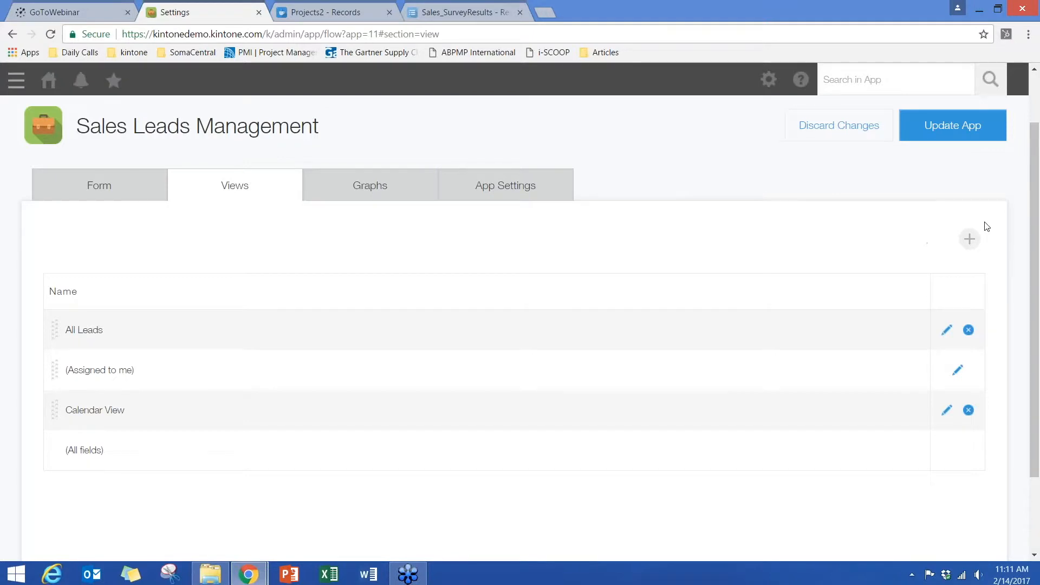
- Create and save a new list view with the columns Assignee, Status and Company Website
{"action": "left_click", "coordinate": [970, 239]}
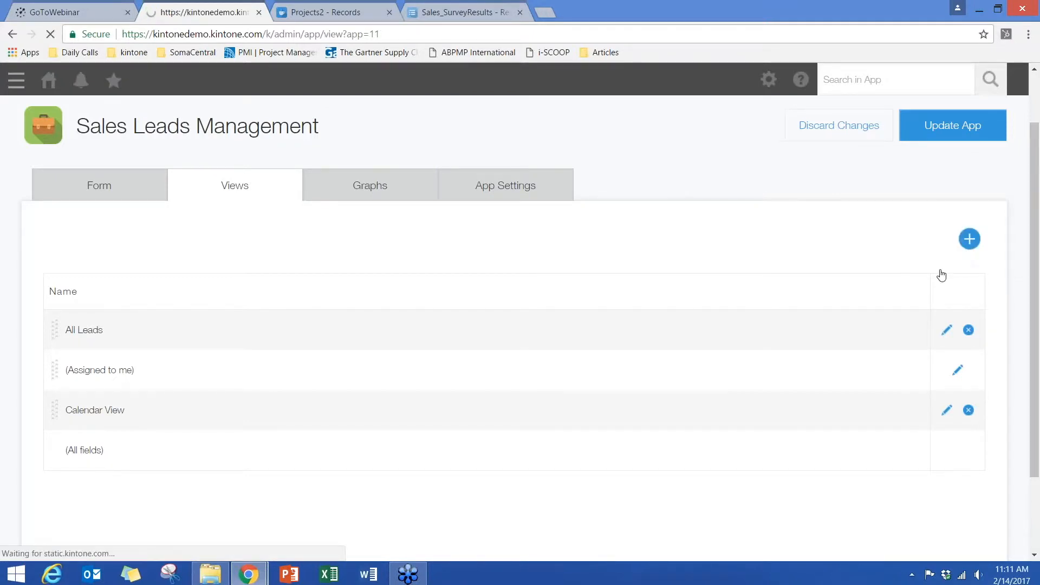
{"action": "left_click", "coordinate": [970, 239]}
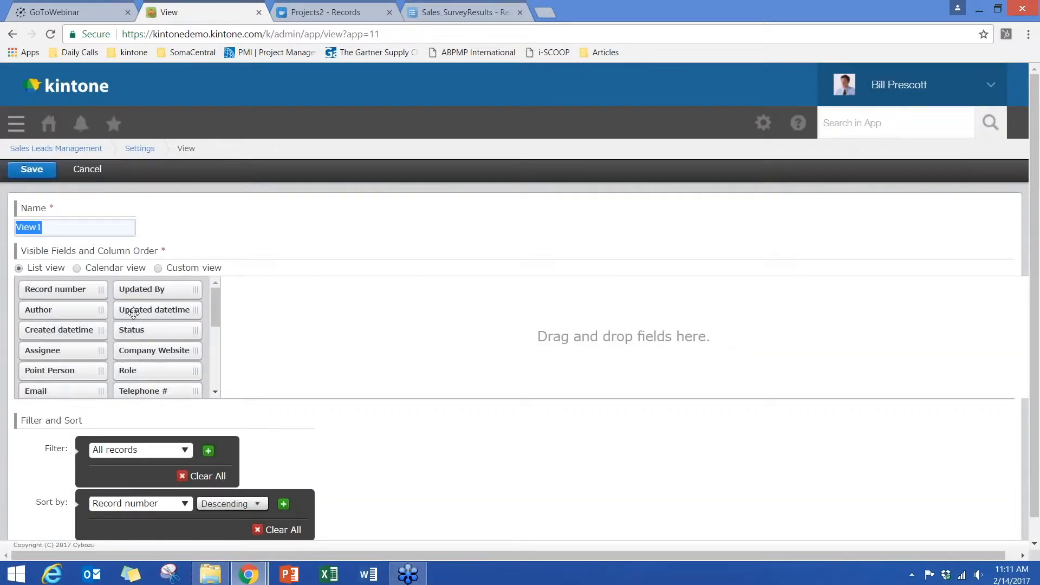
{"action": "left_click_drag", "start_coordinate": [179, 350], "coordinate": [263, 307]}
{"action": "left_click_drag", "start_coordinate": [157, 334], "coordinate": [245, 302]}
{"action": "left_click_drag", "start_coordinate": [60, 351], "coordinate": [263, 299]}
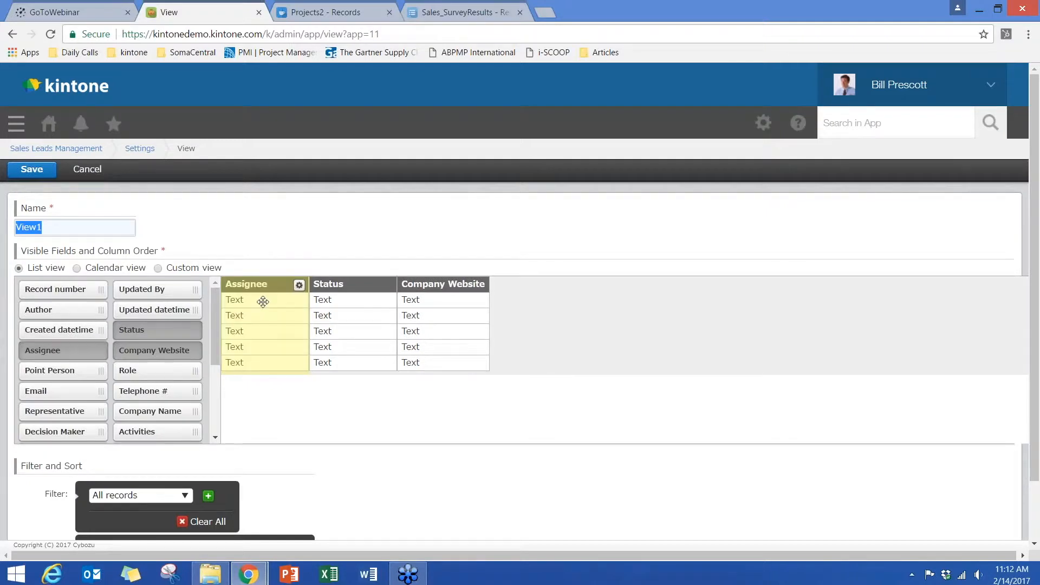
{"action": "left_click", "coordinate": [49, 173]}
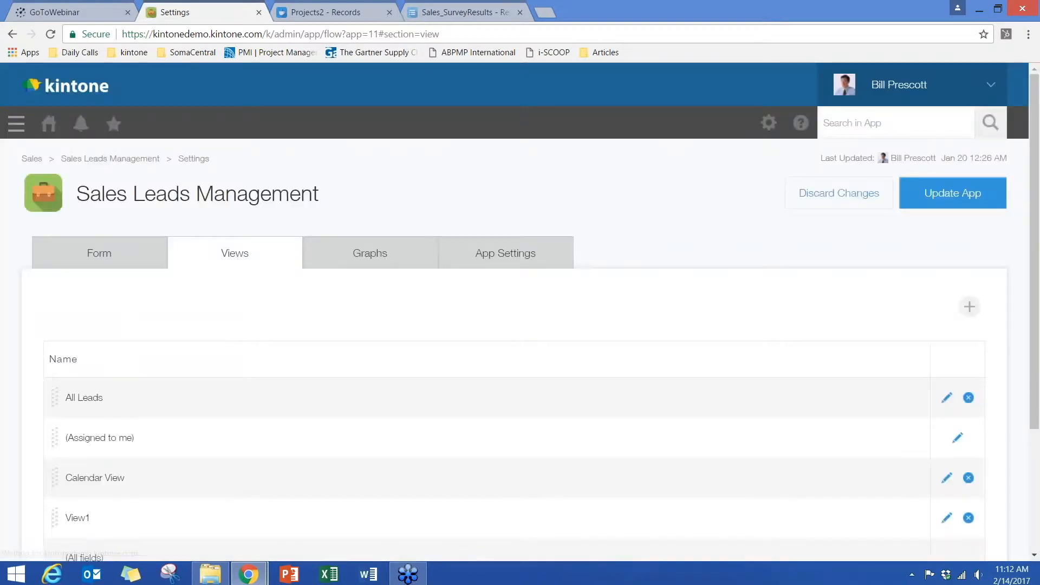
- Look at the app's list of created graphs and open the Process Management settings
{"action": "left_click", "coordinate": [359, 256]}
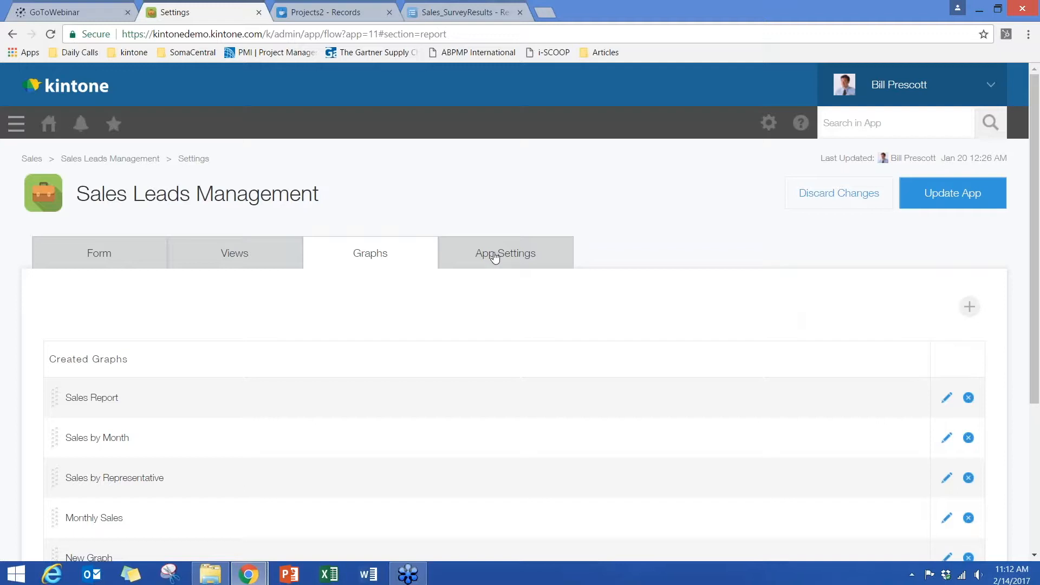
{"action": "left_click", "coordinate": [495, 256]}
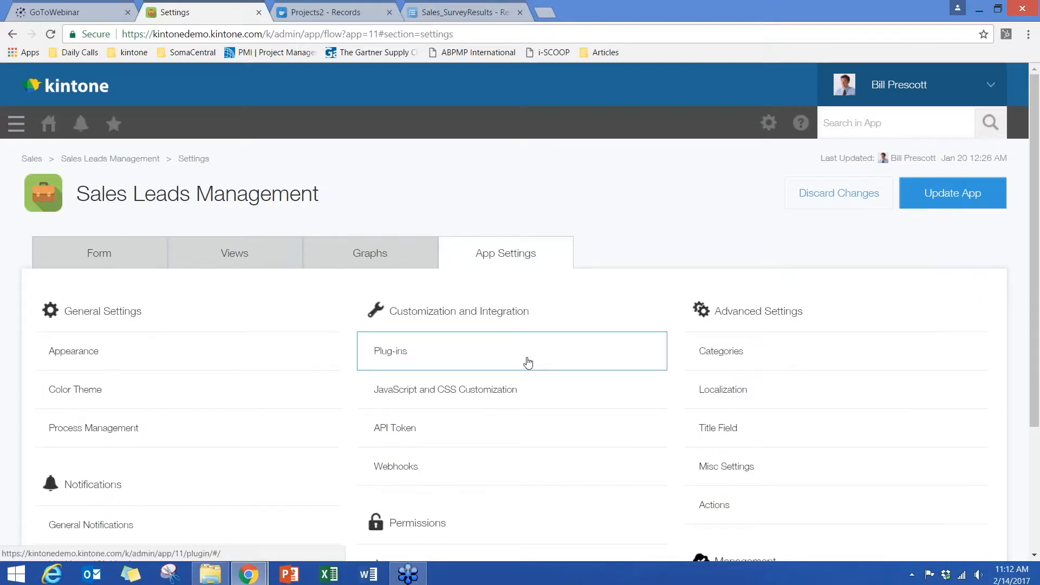
{"action": "scroll", "coordinate": [515, 351], "scroll_direction": "down", "scroll_amount": 1}
{"action": "left_click", "coordinate": [81, 360]}
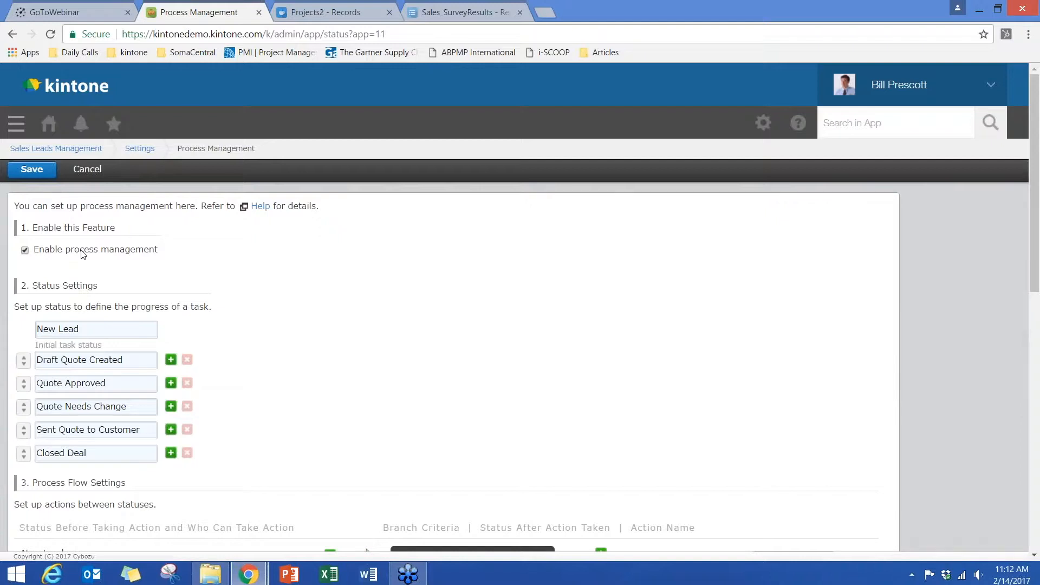
- Review the process status list and try moving the Closed Deal status within the order
{"action": "scroll", "coordinate": [83, 254], "scroll_direction": "down", "scroll_amount": 1}
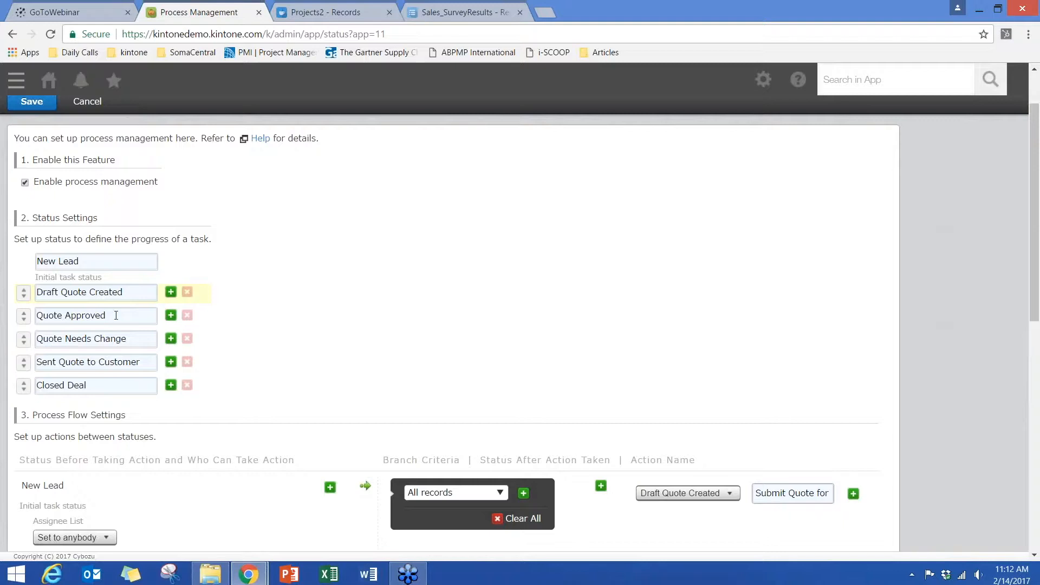
{"action": "left_click", "coordinate": [171, 338]}
{"action": "left_click", "coordinate": [171, 338]}
{"action": "left_click", "coordinate": [187, 362]}
{"action": "left_click", "coordinate": [187, 362]}
{"action": "left_click", "coordinate": [134, 385]}
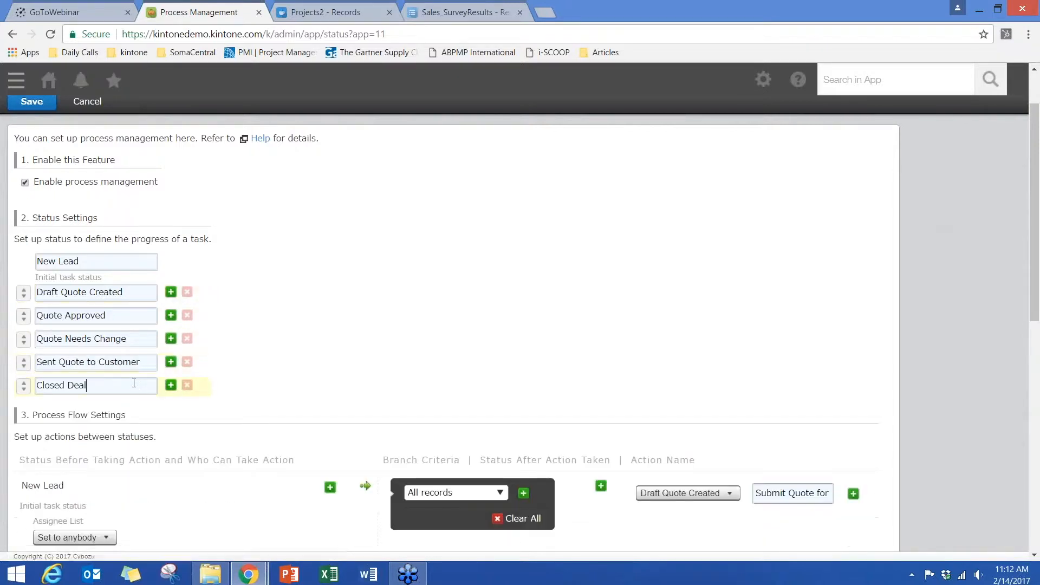
{"action": "mouse_move", "coordinate": [24, 385]}
{"action": "left_mouse_down"}
{"action": "mouse_move", "coordinate": [24, 336]}
{"action": "mouse_move", "coordinate": [25, 399]}
{"action": "mouse_move", "coordinate": [24, 386]}
{"action": "left_mouse_up"}
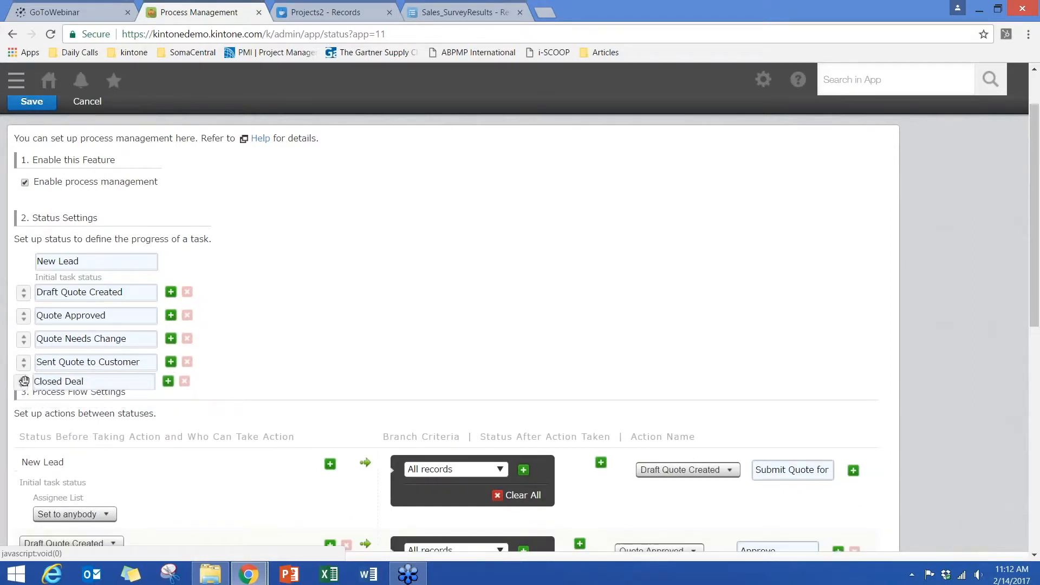
- Examine the process flow settings for each status, including the assignee rule and branch criteria choices for Draft Quote Created
{"action": "scroll", "coordinate": [97, 276], "scroll_direction": "down", "scroll_amount": 4}
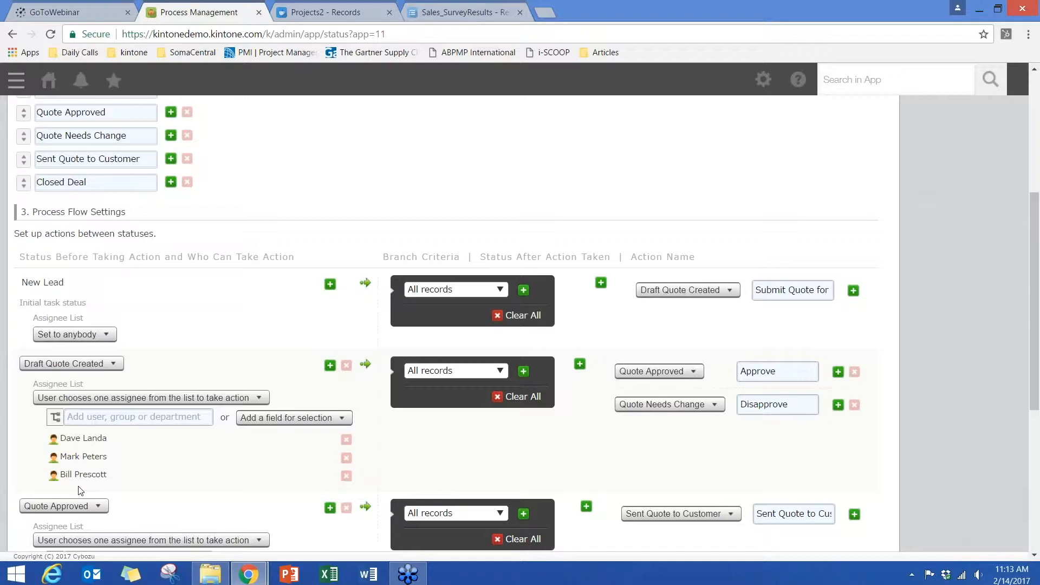
{"action": "left_click", "coordinate": [87, 401]}
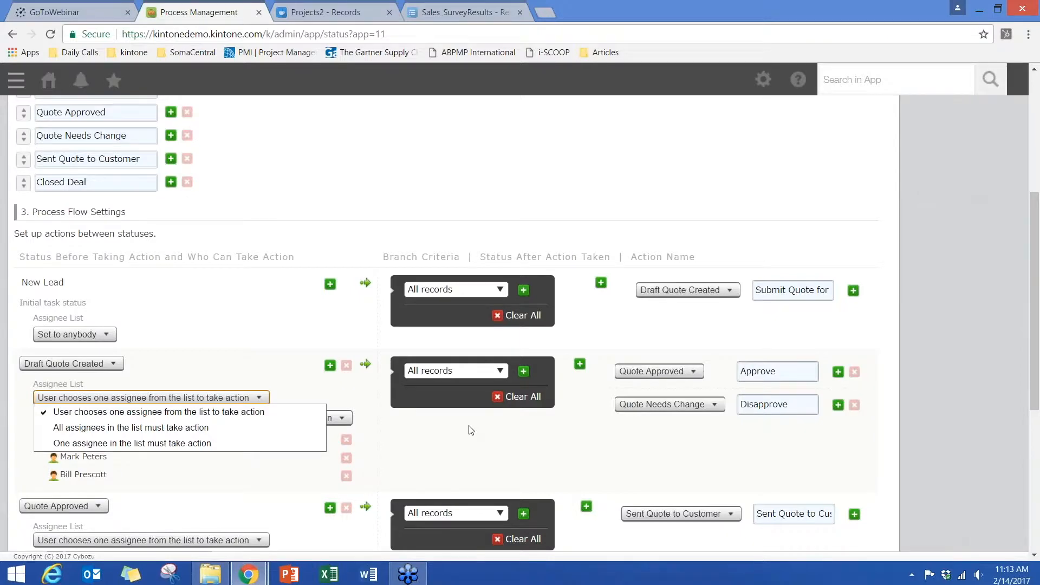
{"action": "scroll", "coordinate": [471, 430], "scroll_direction": "down", "scroll_amount": 5}
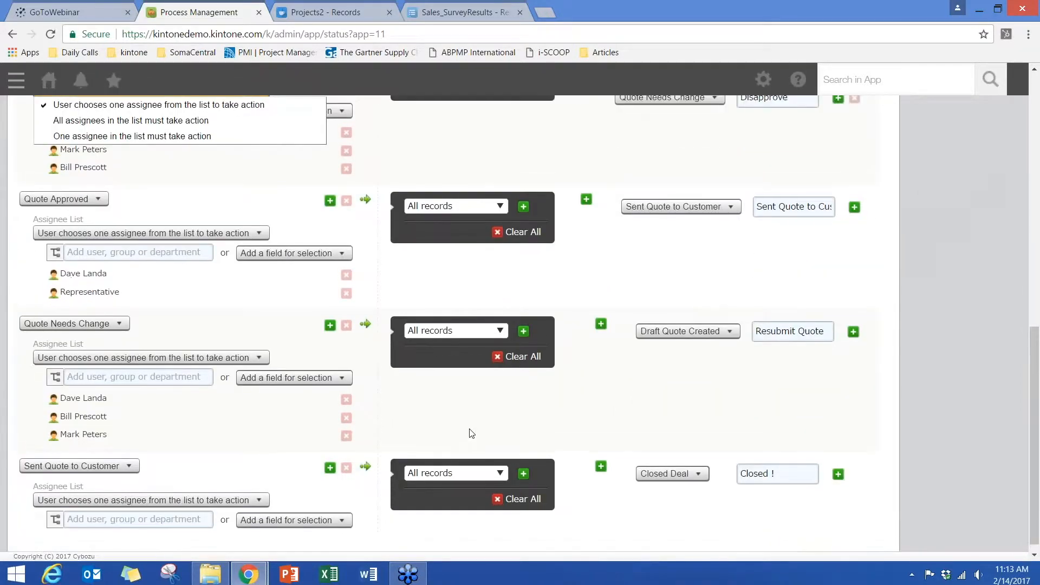
{"action": "scroll", "coordinate": [471, 434], "scroll_direction": "up", "scroll_amount": 5}
{"action": "left_click", "coordinate": [455, 322]}
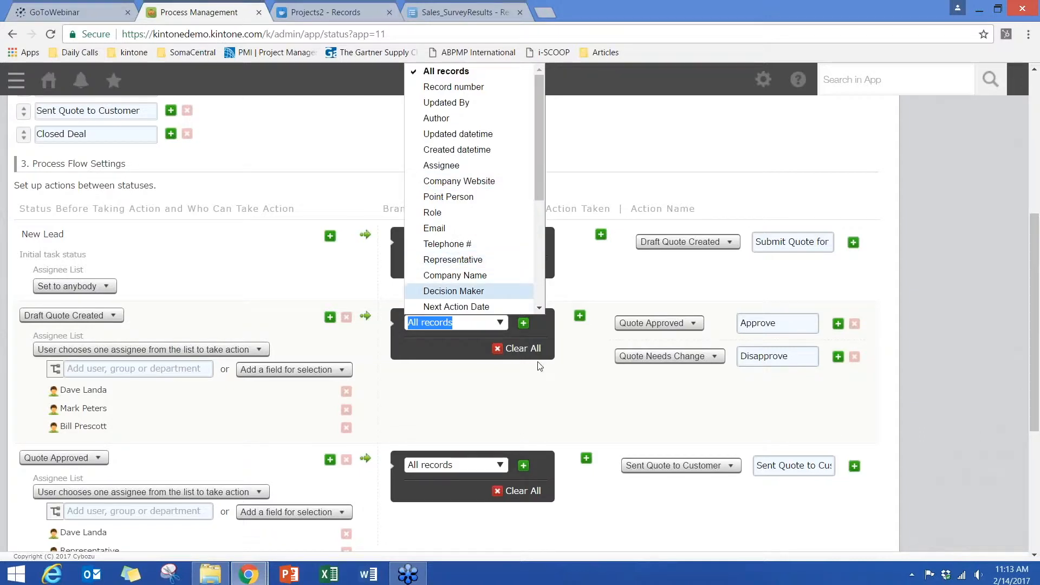
{"action": "left_click", "coordinate": [538, 394]}
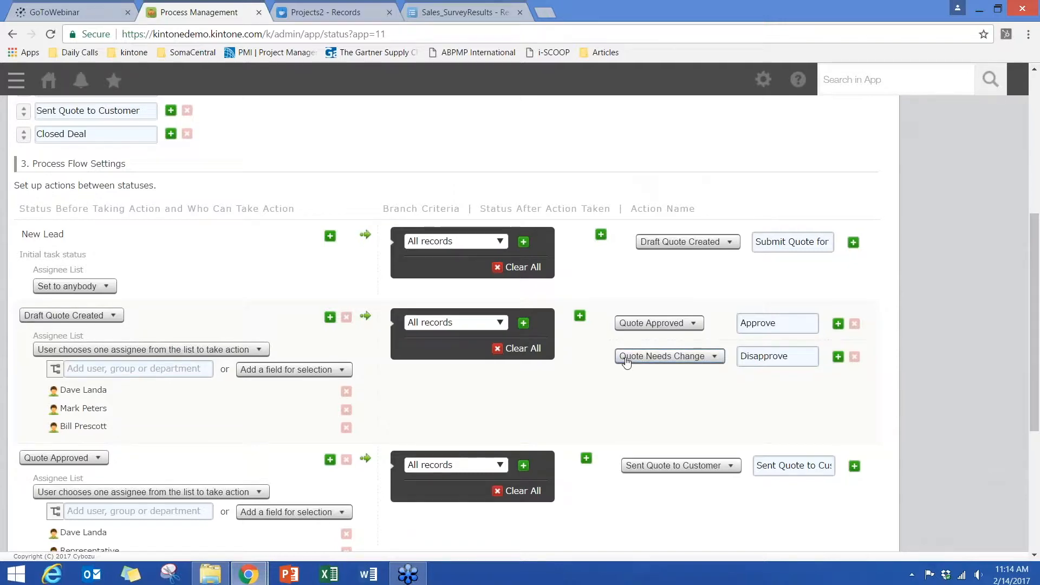
{"action": "scroll", "coordinate": [252, 275], "scroll_direction": "down", "scroll_amount": 4}
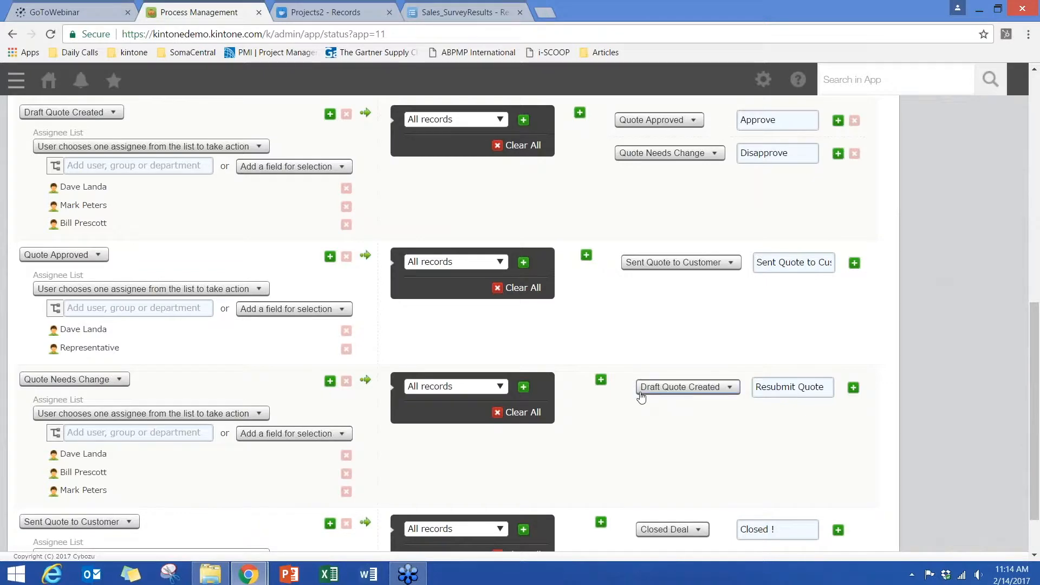
{"action": "scroll", "coordinate": [641, 398], "scroll_direction": "up", "scroll_amount": 10}
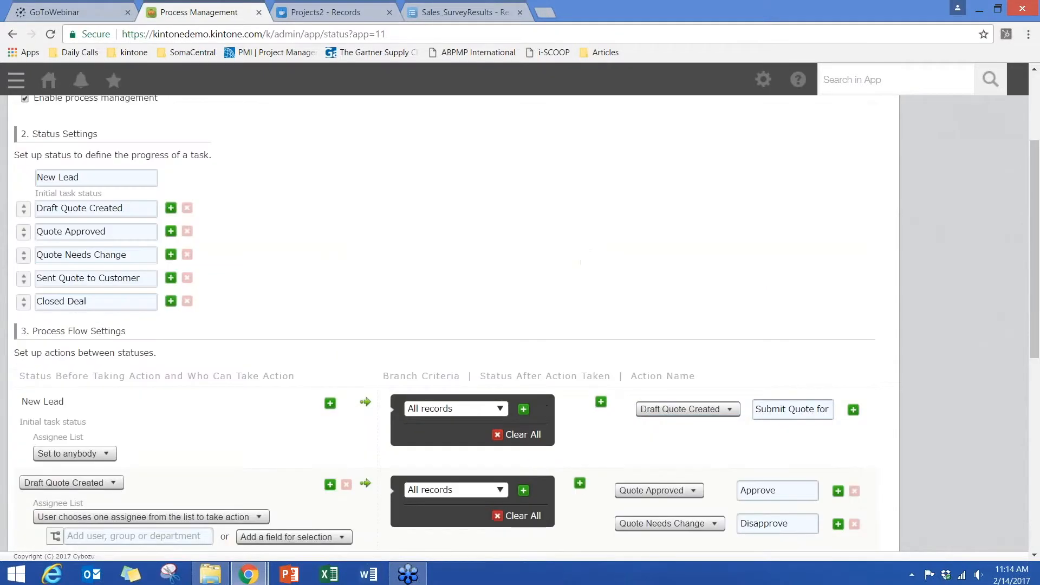
- Leave the process settings unsaved and examine the Probability trigger values in the per record notifications, then exit without saving
{"action": "left_click", "coordinate": [87, 170]}
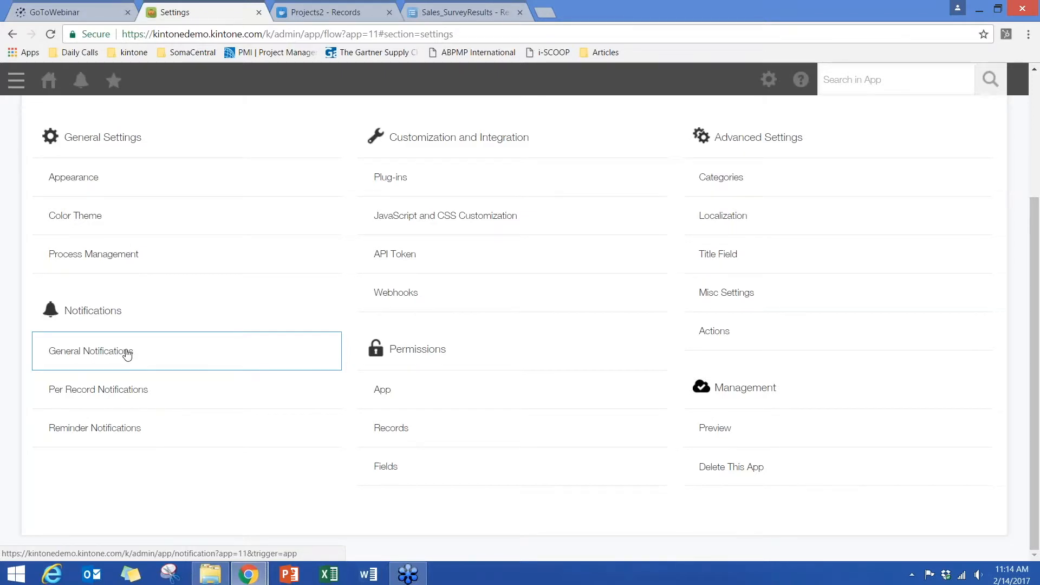
{"action": "left_click", "coordinate": [100, 389]}
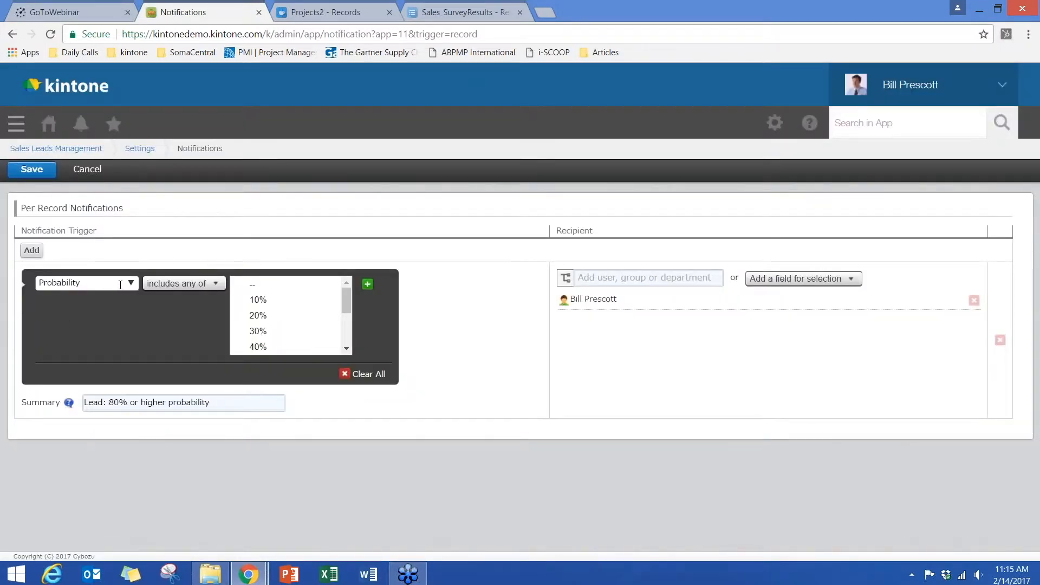
{"action": "left_click", "coordinate": [246, 331]}
{"action": "scroll", "coordinate": [280, 328], "scroll_direction": "down", "scroll_amount": 2}
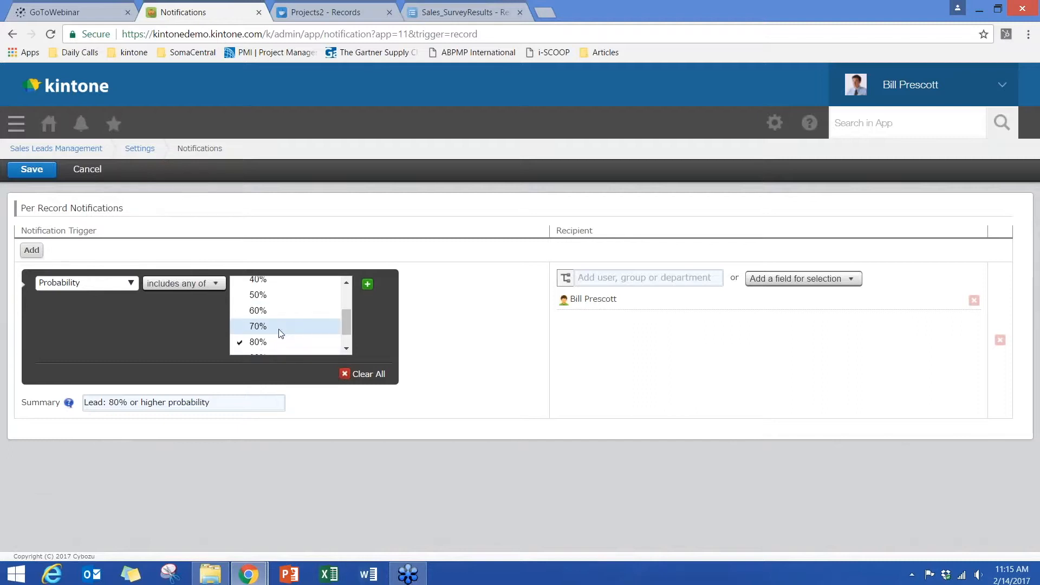
{"action": "scroll", "coordinate": [280, 330], "scroll_direction": "down", "scroll_amount": 1}
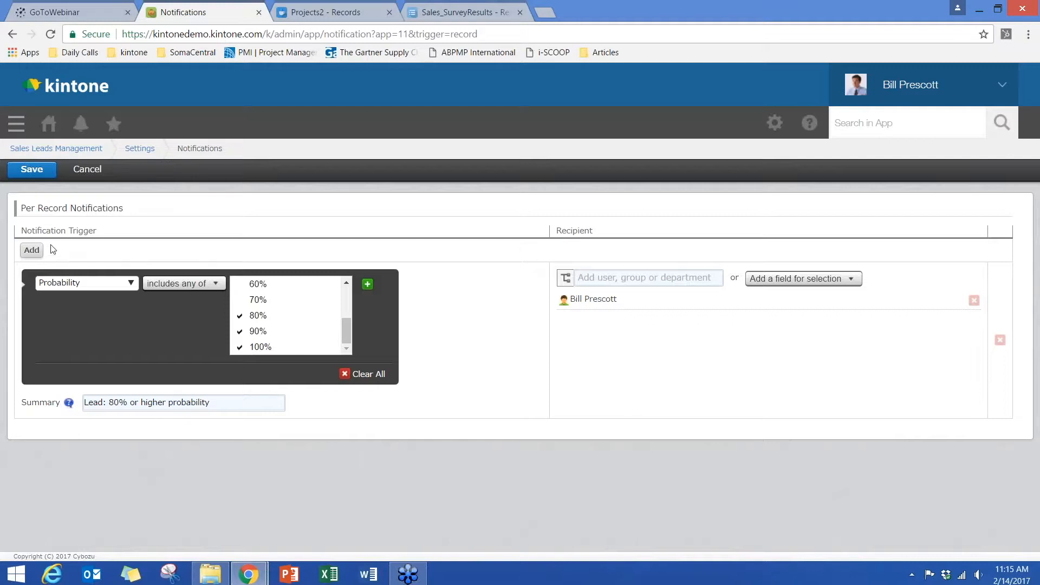
{"action": "left_click", "coordinate": [90, 171]}
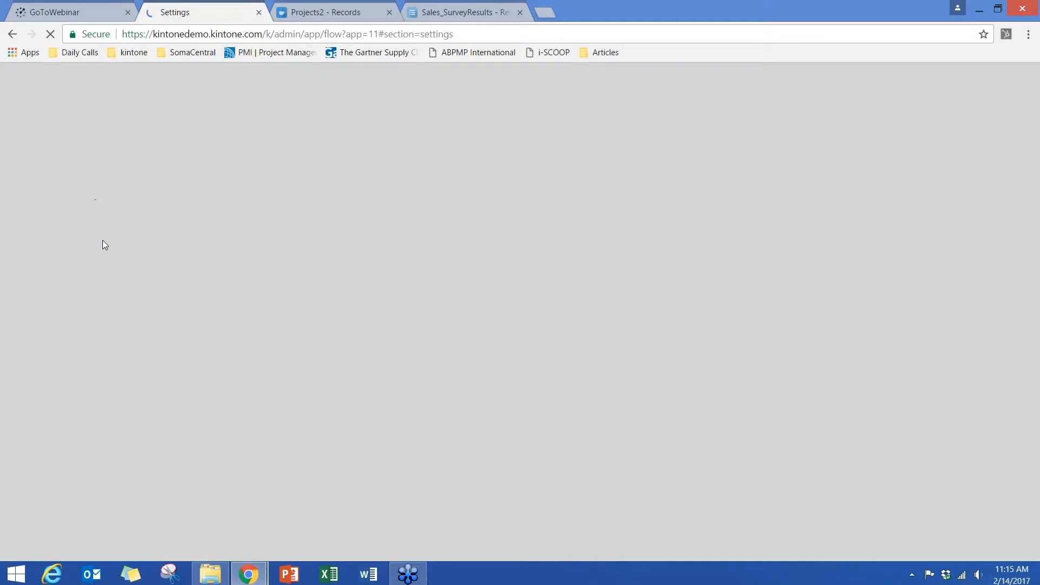
- Try setting the lead follow-up reminder notification to 3 days after the Next Action Date, and leave without saving
{"action": "scroll", "coordinate": [83, 485], "scroll_direction": "down", "scroll_amount": 1}
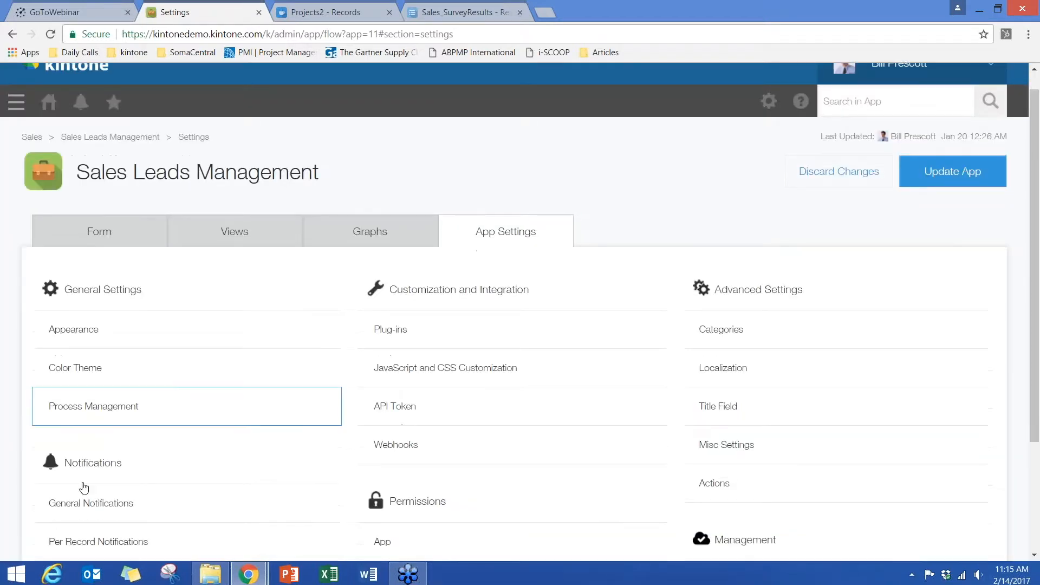
{"action": "scroll", "coordinate": [84, 488], "scroll_direction": "down", "scroll_amount": 2}
{"action": "left_click", "coordinate": [82, 476]}
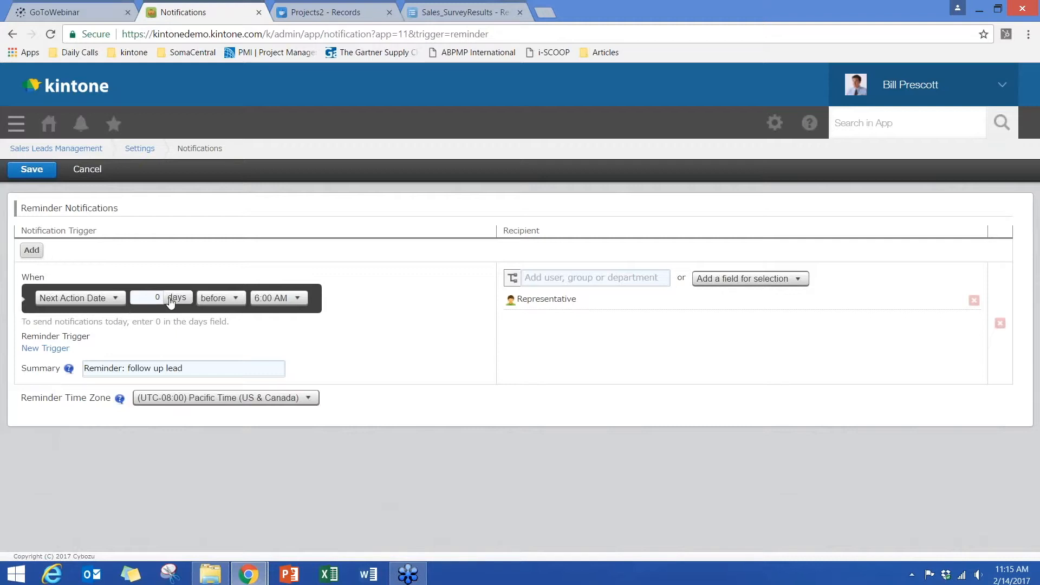
{"action": "double_click", "coordinate": [157, 298]}
{"action": "type", "text": "3"}
{"action": "left_click", "coordinate": [217, 298]}
{"action": "left_click", "coordinate": [221, 327]}
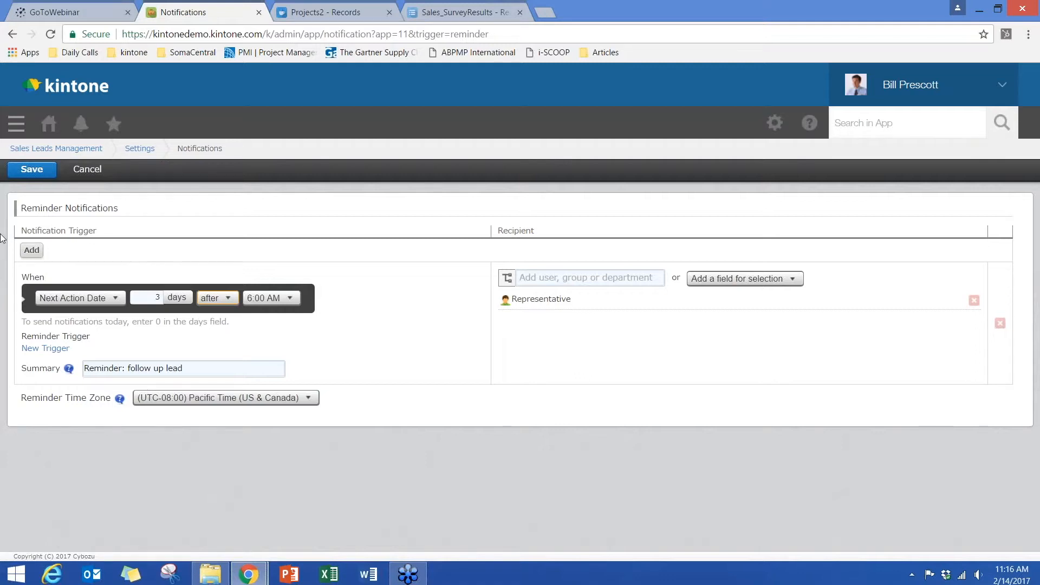
{"action": "left_click", "coordinate": [98, 174]}
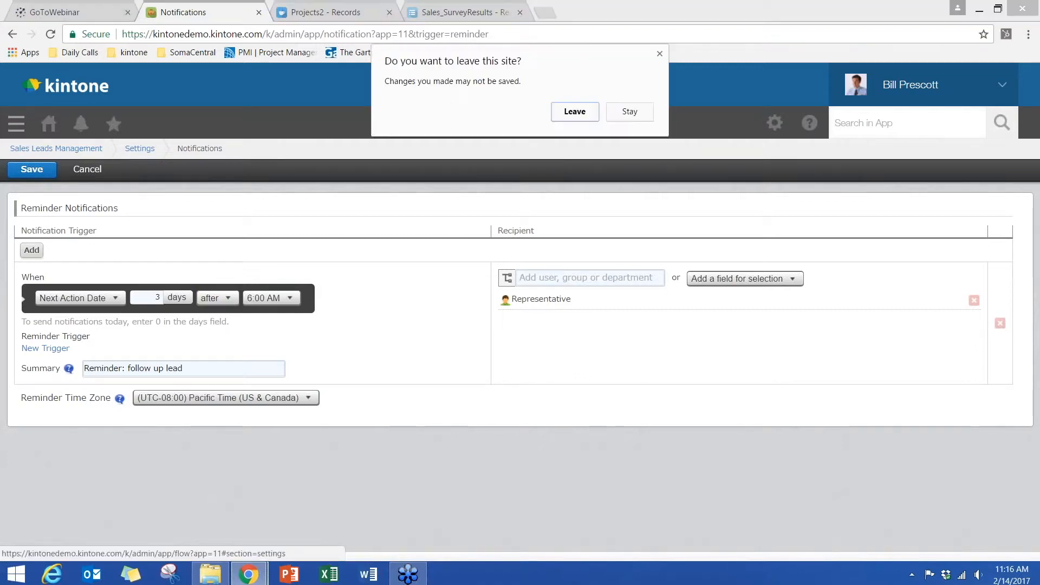
{"action": "left_click", "coordinate": [573, 115]}
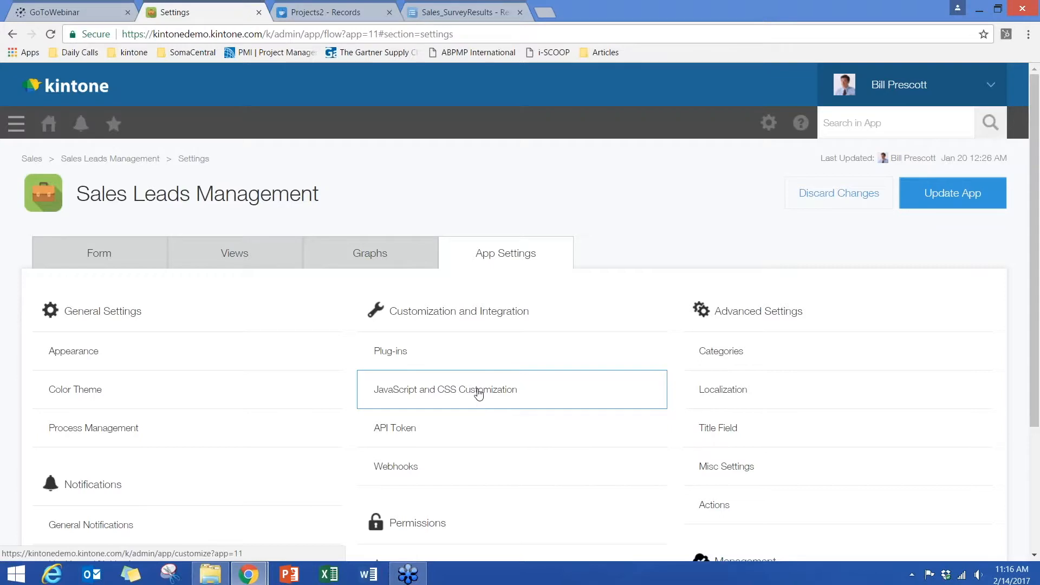
- Try adding a record permission rule for all records, and leave the record permissions without saving
{"action": "scroll", "coordinate": [479, 394], "scroll_direction": "down", "scroll_amount": 3}
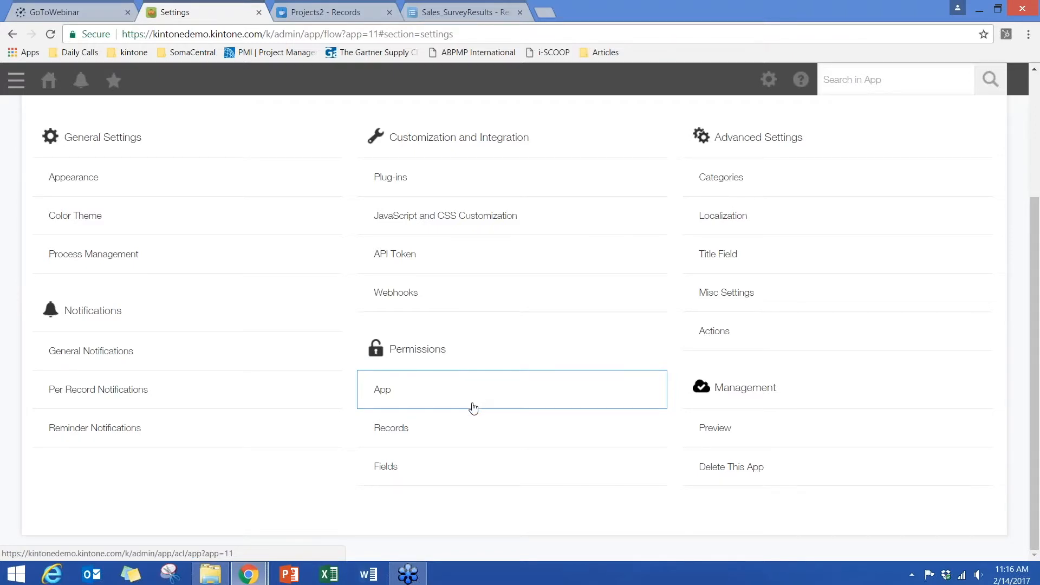
{"action": "left_click", "coordinate": [398, 428]}
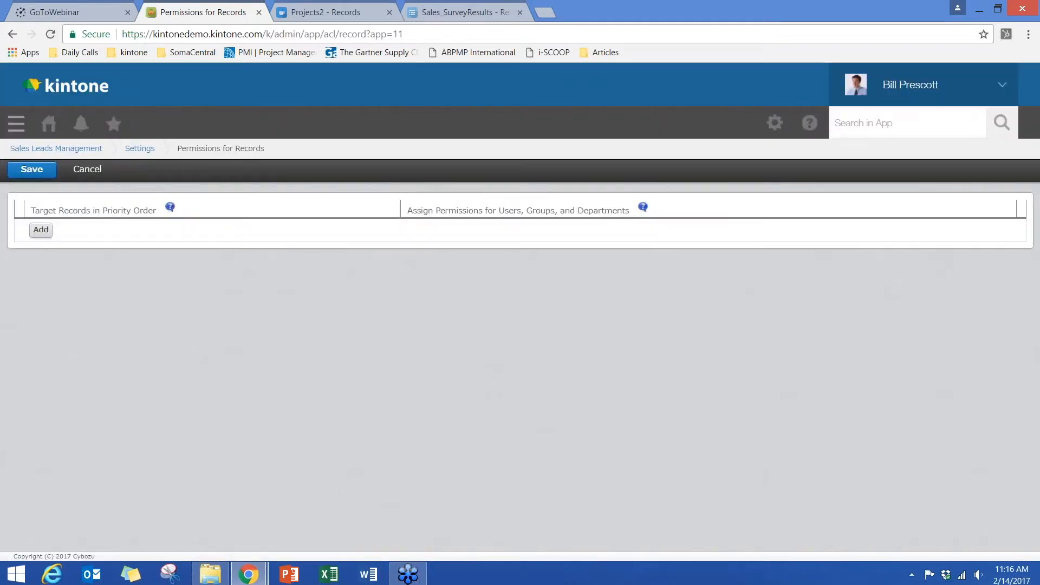
{"action": "left_click", "coordinate": [41, 229]}
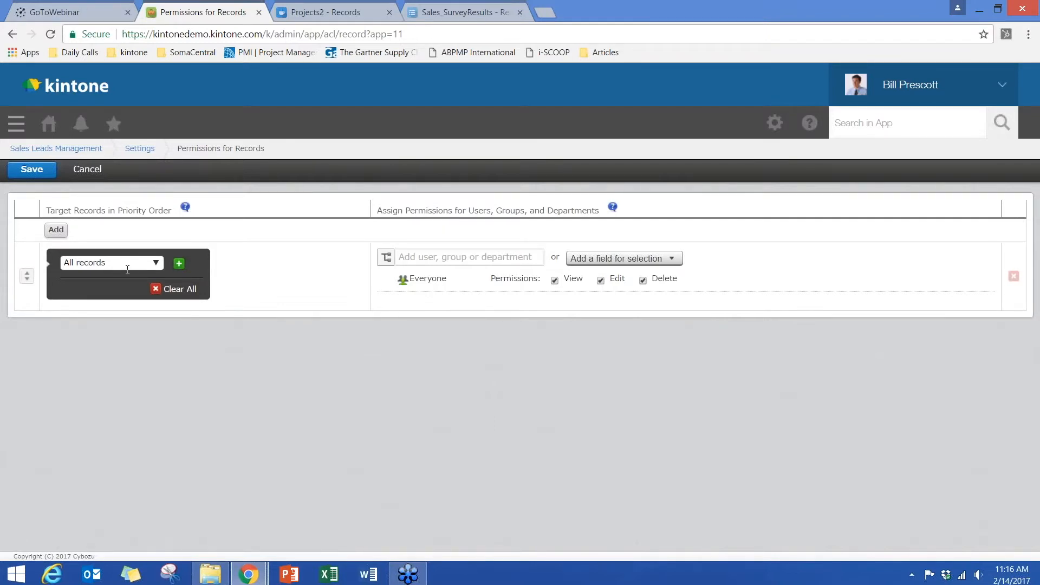
{"action": "left_click", "coordinate": [91, 172]}
{"action": "left_click", "coordinate": [566, 110]}
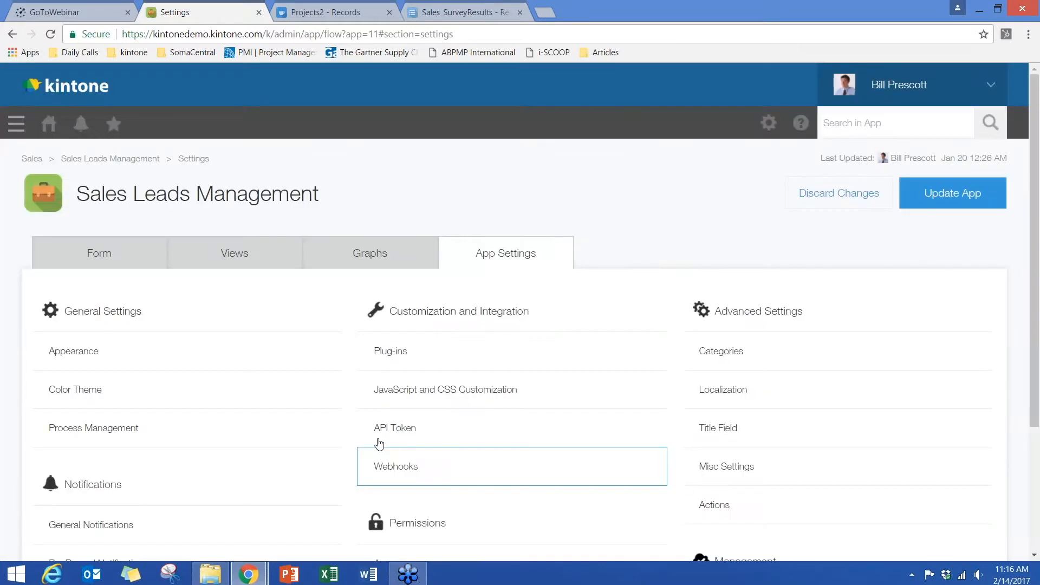
- Try adding a field permission rule for the Updated By field, and leave the field permissions without saving
{"action": "scroll", "coordinate": [403, 428], "scroll_direction": "down", "scroll_amount": 3}
{"action": "left_click", "coordinate": [401, 517]}
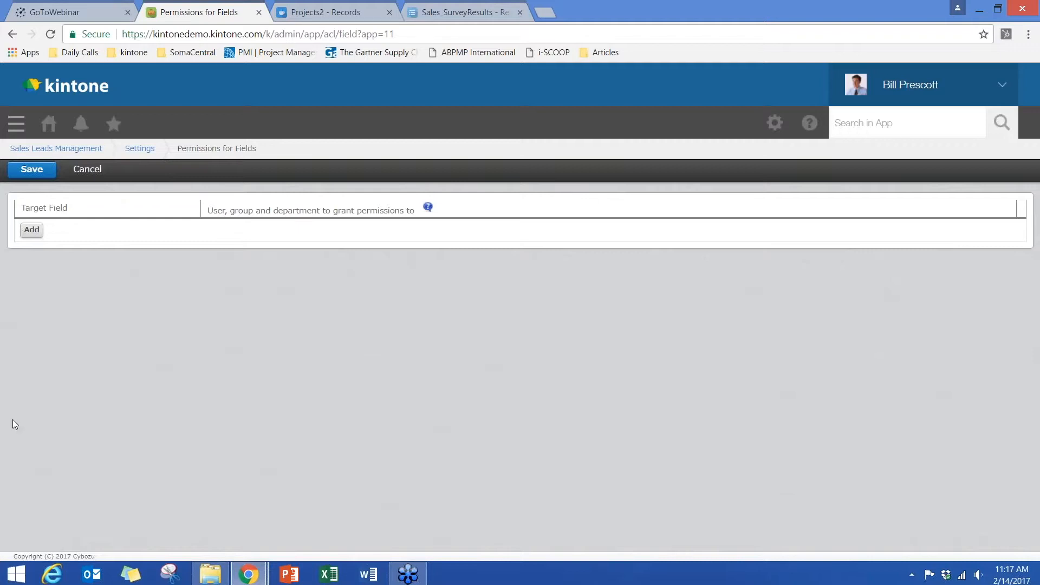
{"action": "left_click", "coordinate": [31, 229]}
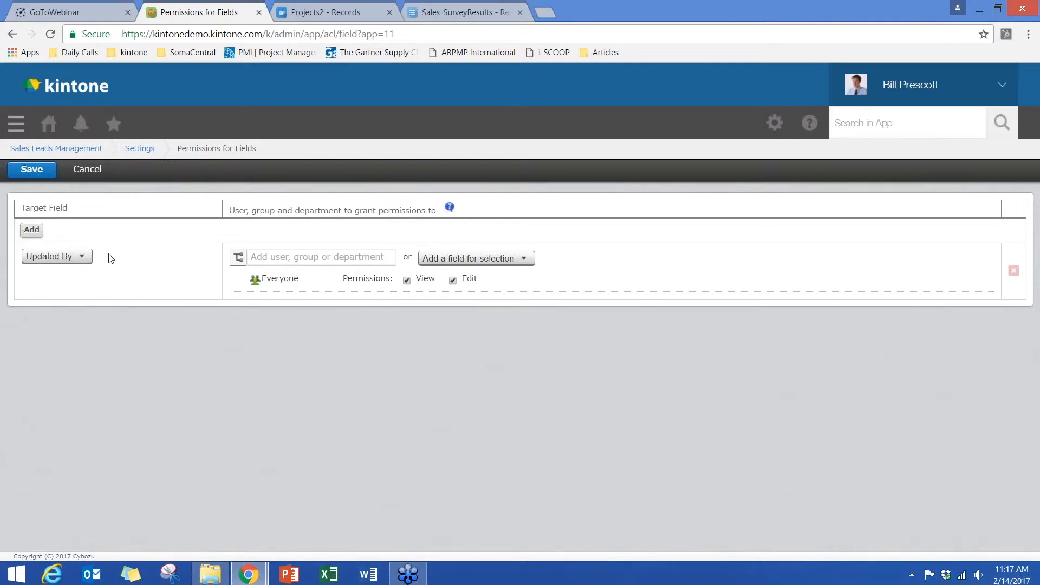
{"action": "left_click", "coordinate": [87, 169]}
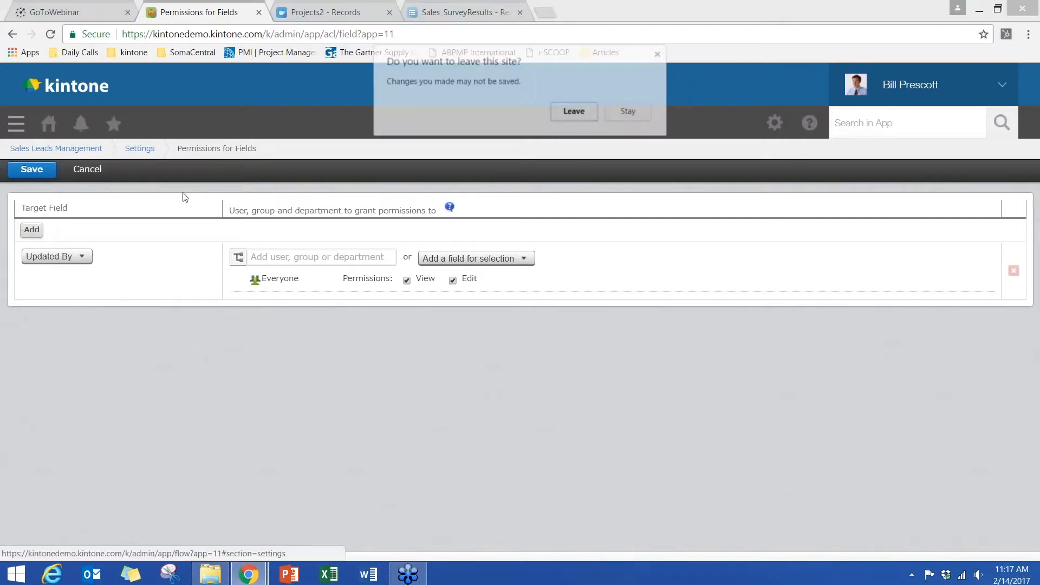
{"action": "left_click", "coordinate": [576, 114]}
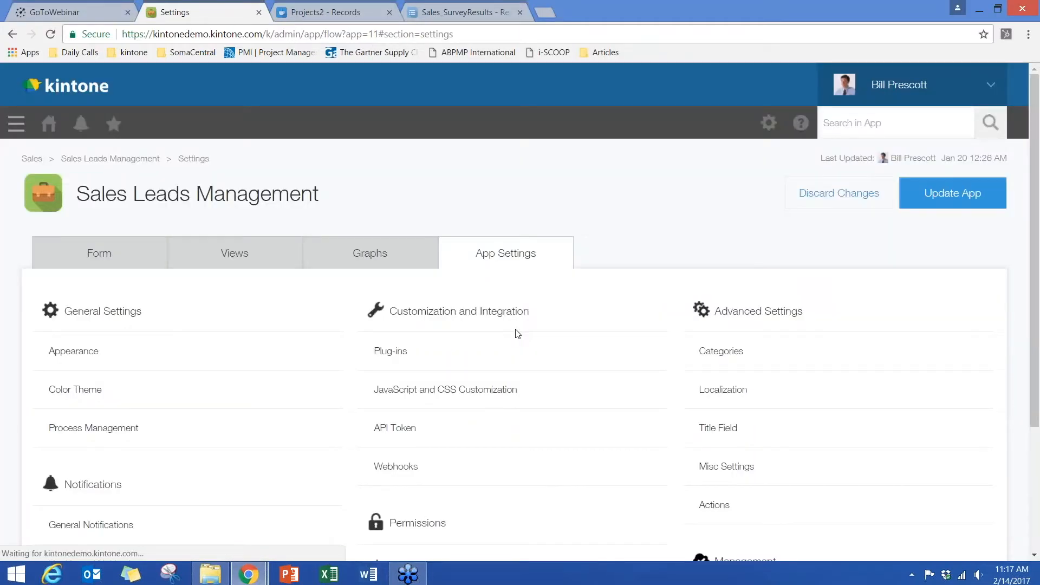
- Look over the customization, permission, advanced and management options in the app's settings
{"action": "scroll", "coordinate": [516, 329], "scroll_direction": "down", "scroll_amount": 1}
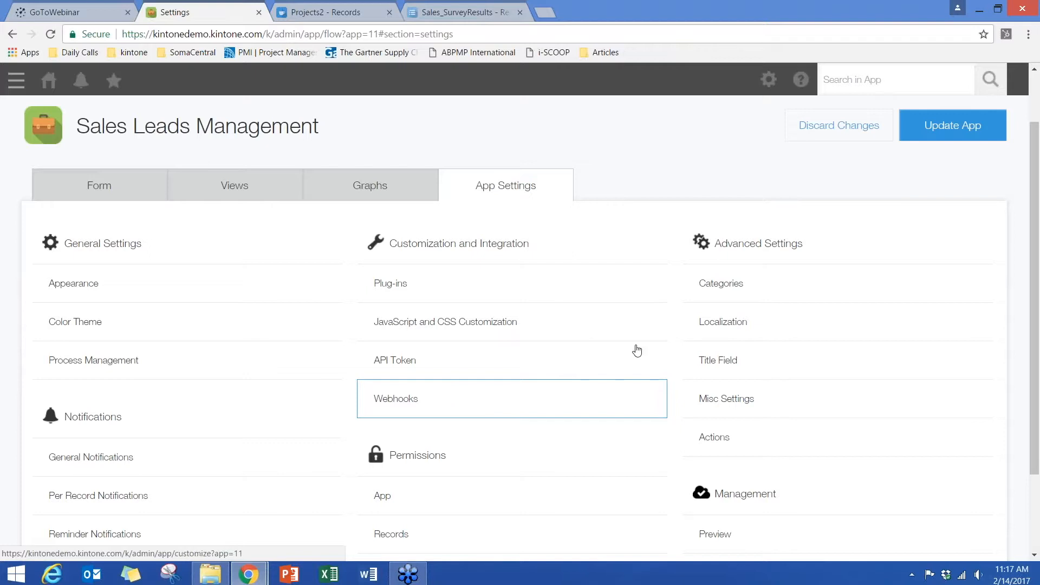
{"action": "scroll", "coordinate": [623, 347], "scroll_direction": "down", "scroll_amount": 2}
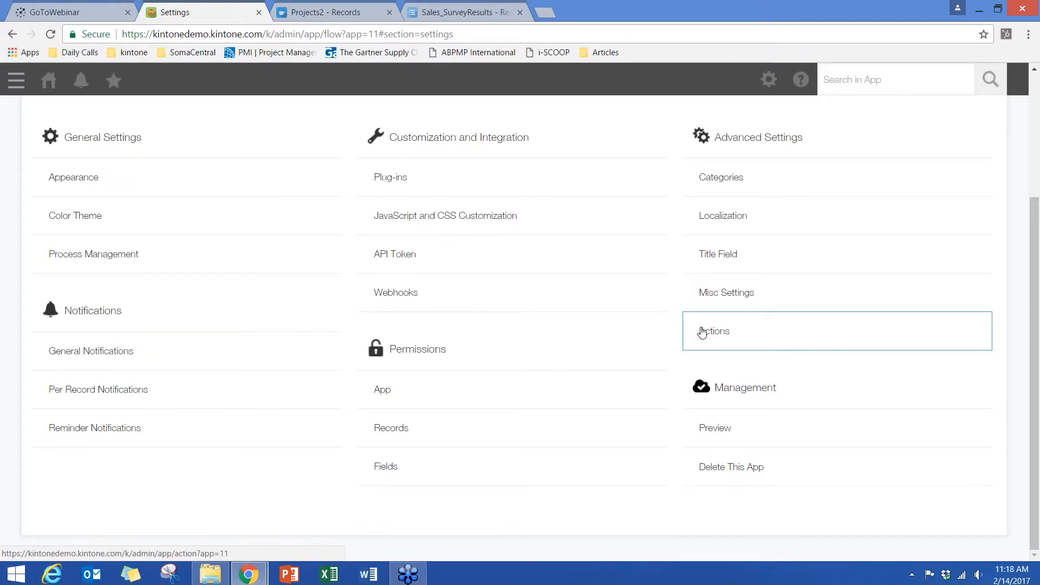
{"action": "scroll", "coordinate": [703, 332], "scroll_direction": "up", "scroll_amount": 3}
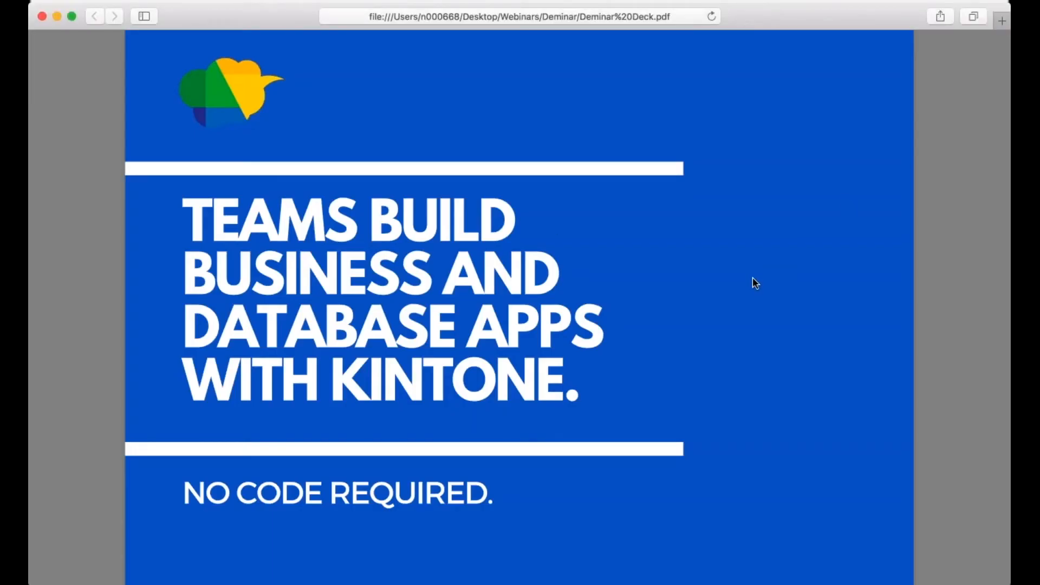
{"action": "scroll", "coordinate": [752, 277], "scroll_direction": "down", "scroll_amount": 5}
{"action": "scroll", "coordinate": [753, 277], "scroll_direction": "down", "scroll_amount": 5}
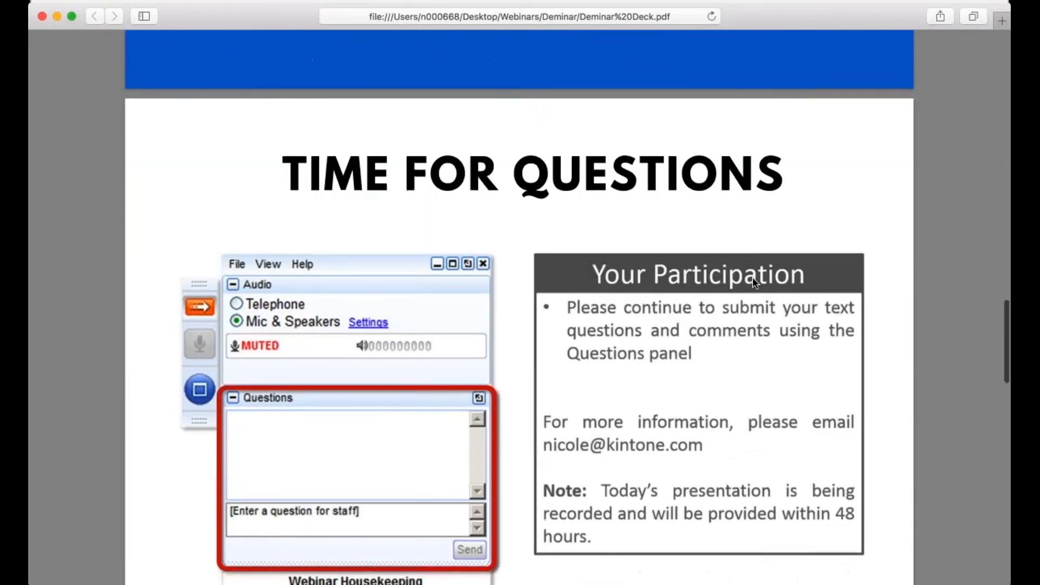
{"action": "scroll", "coordinate": [752, 277], "scroll_direction": "down", "scroll_amount": 2}
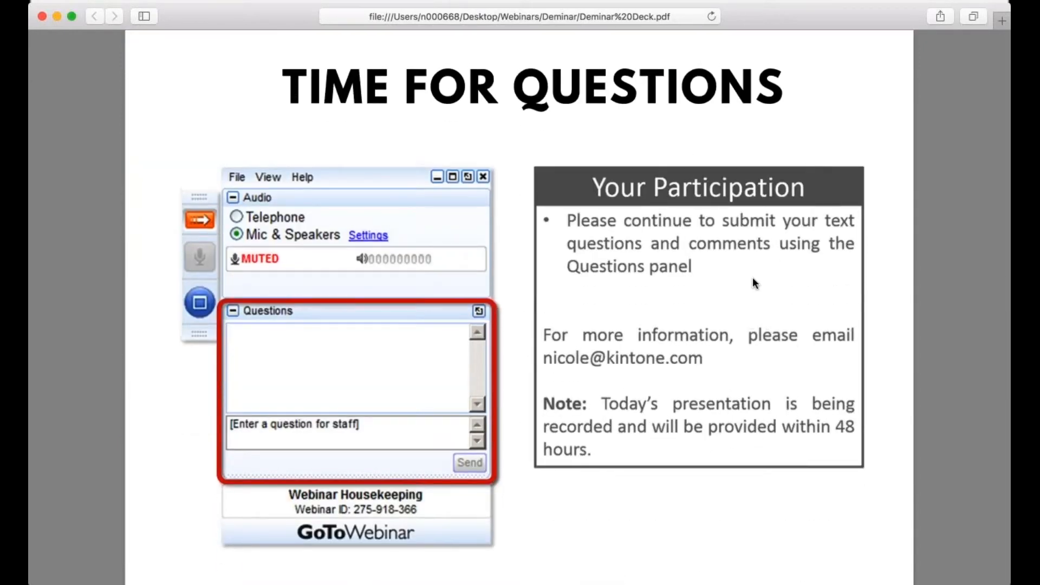